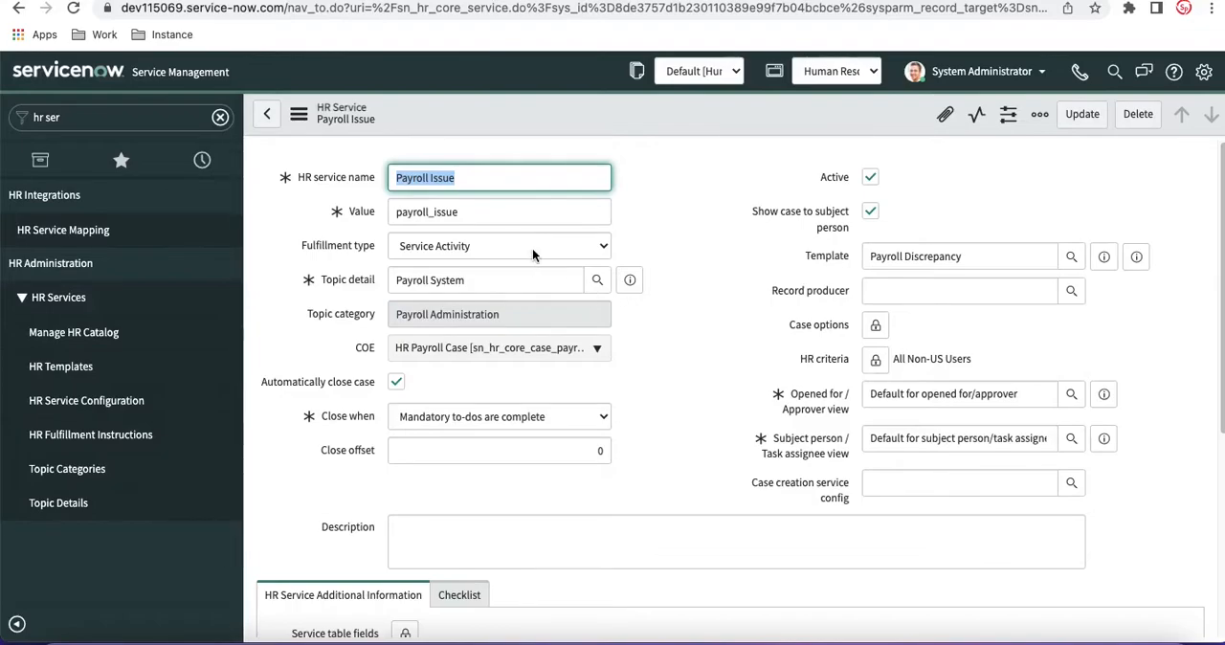
Step: Try the Manual fulfillment type on the Payroll Issue HR service and return it to Service Activity
click(508, 232)
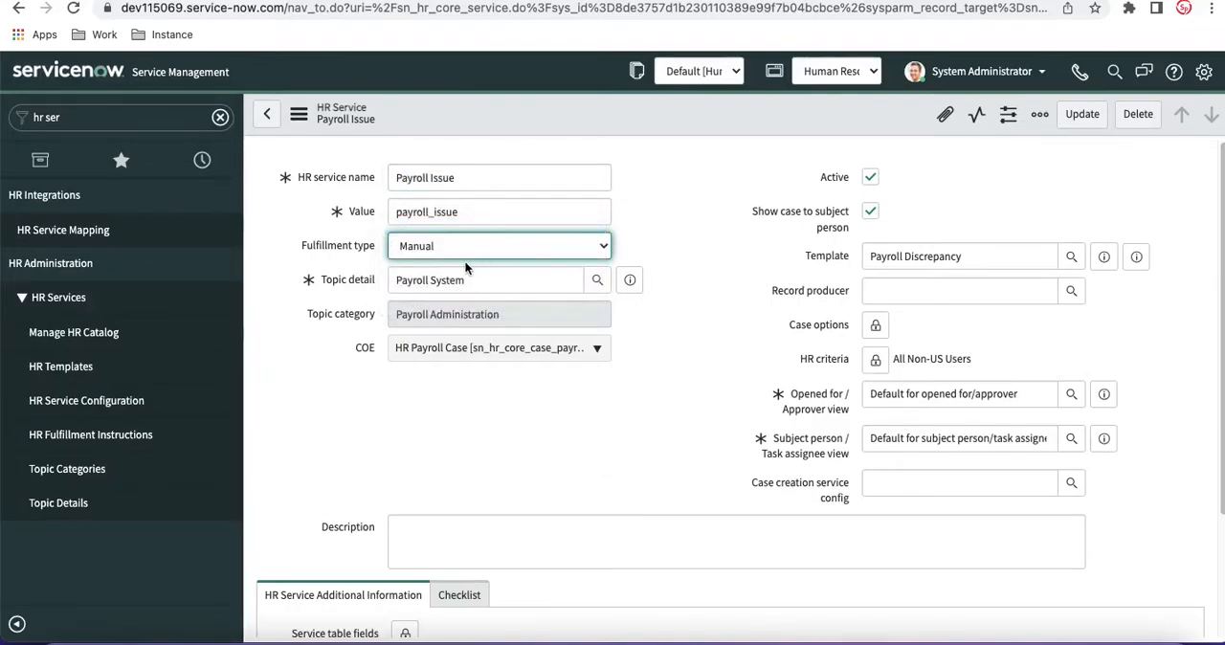
click(472, 255)
click(488, 268)
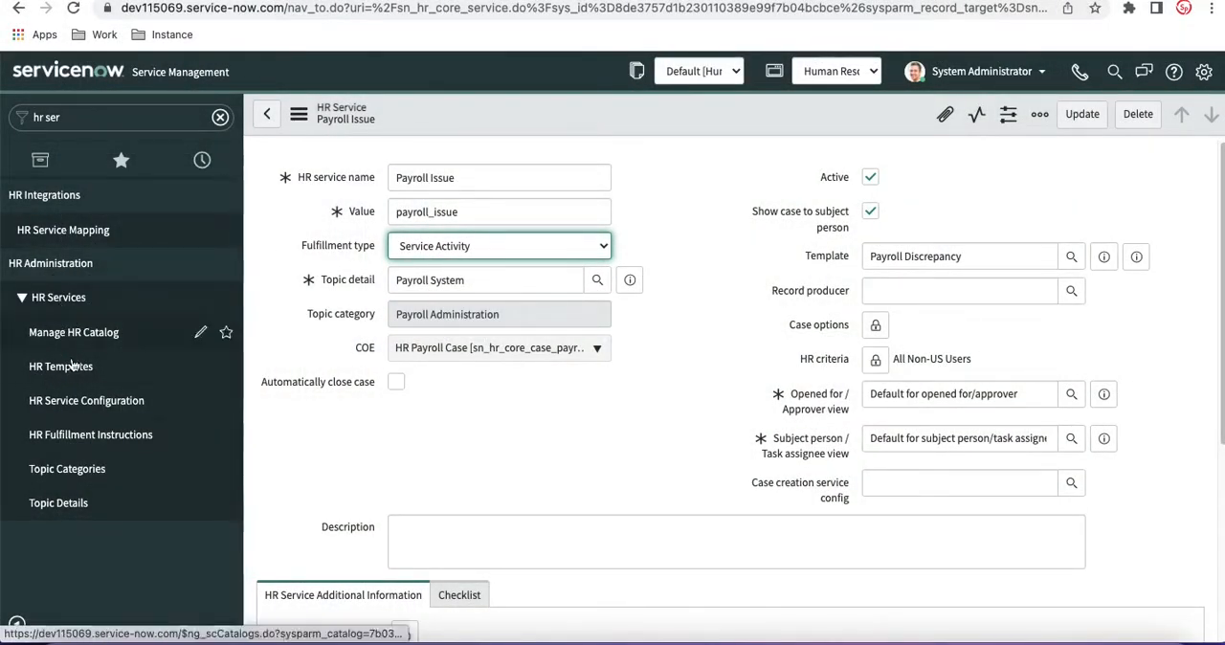
Step: Open the HR Templates list and group its records by table
click(67, 367)
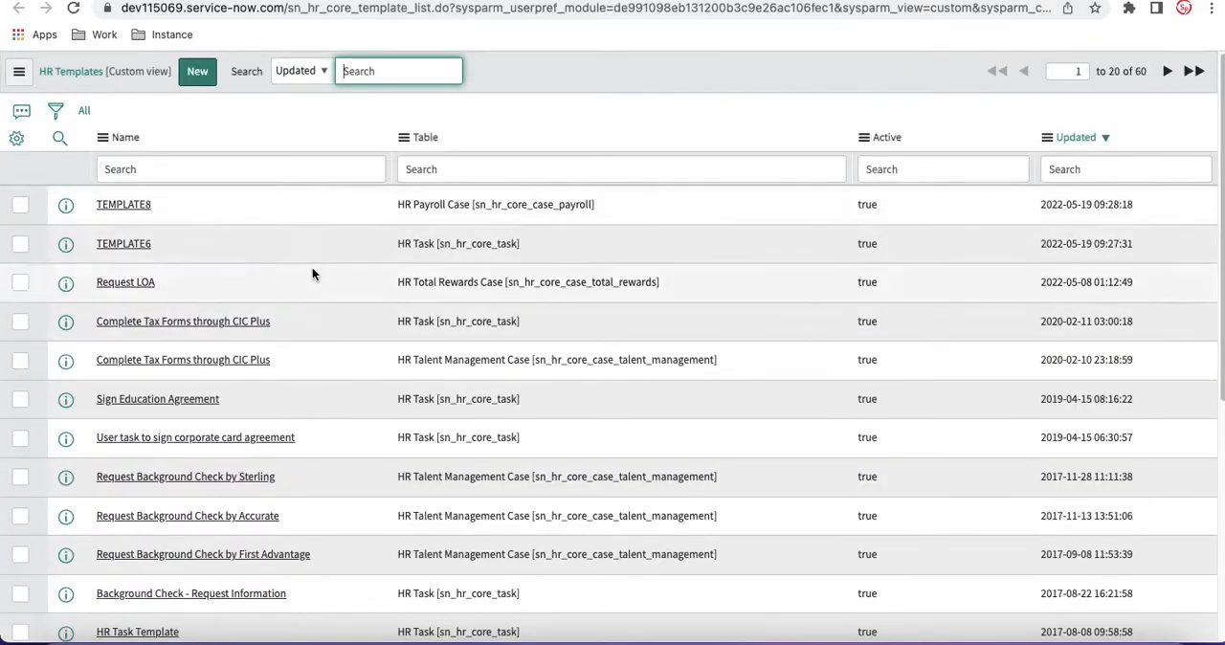
scroll(205, 452, down, 5)
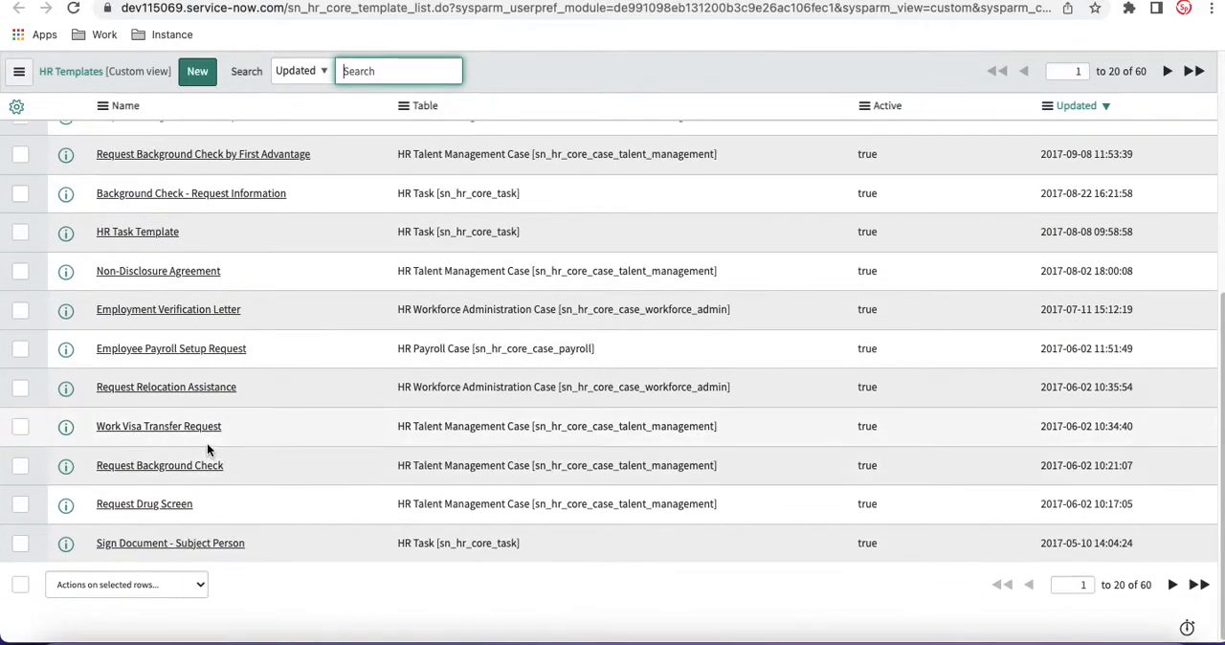
scroll(235, 400, up, 3)
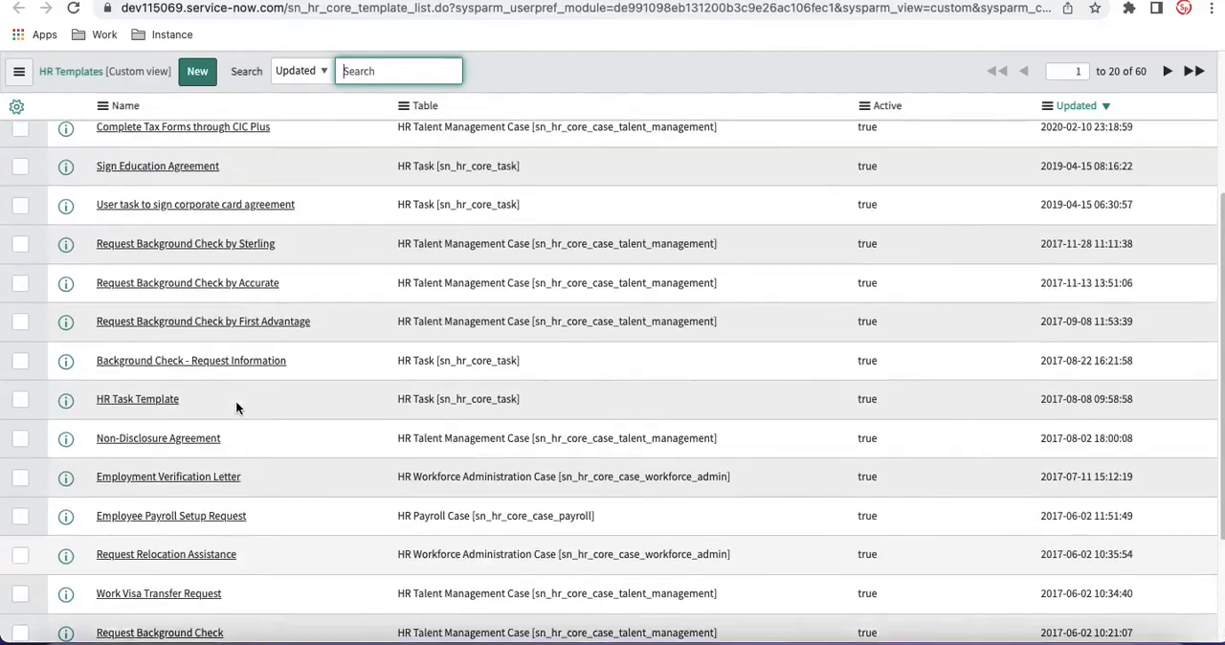
right_click(427, 108)
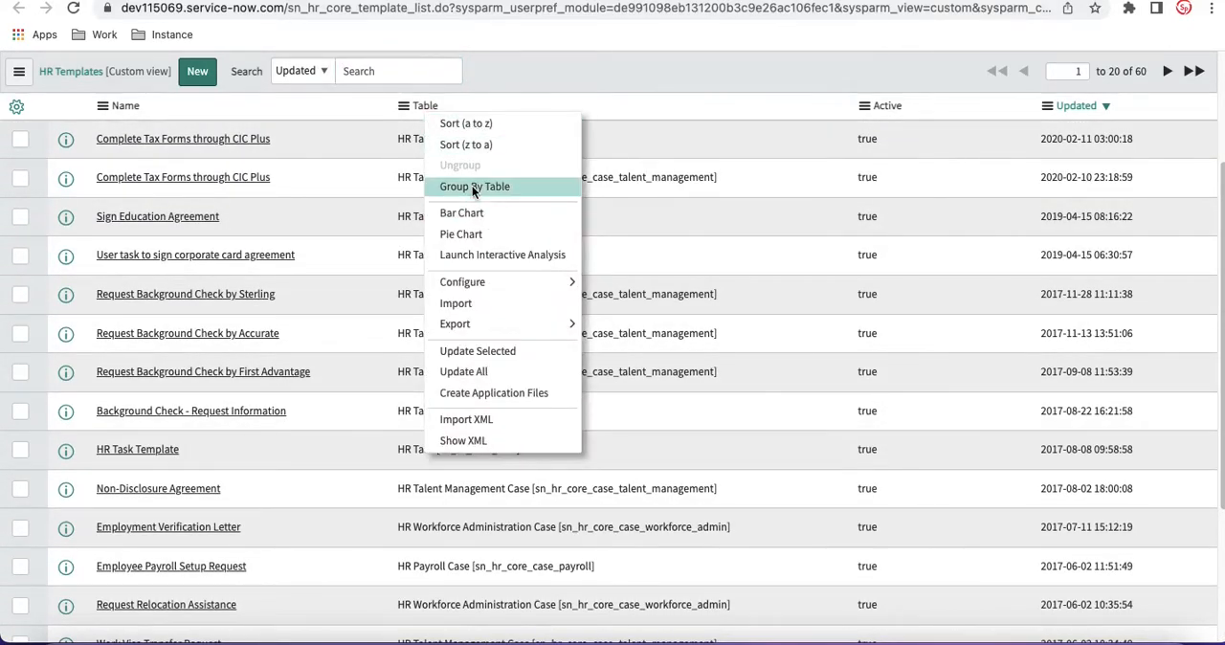
click(472, 185)
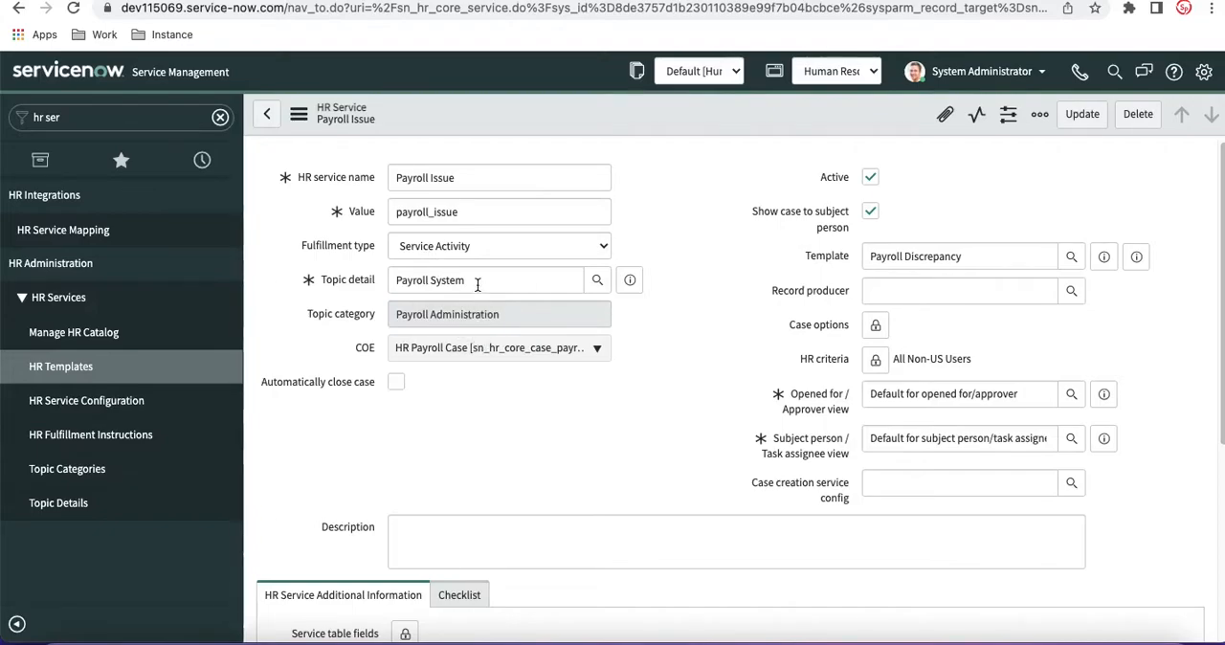
Step: Try the Manual fulfillment type on the Payroll Issue HR service, check its Template field, and reload the form
click(474, 245)
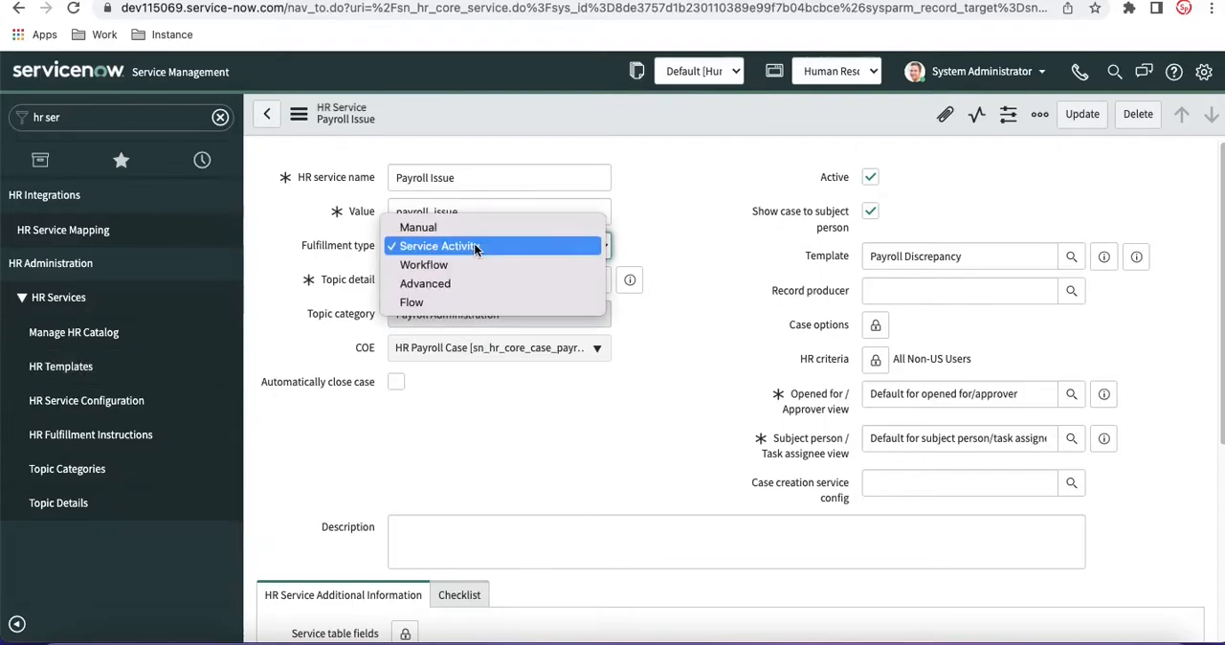
click(445, 227)
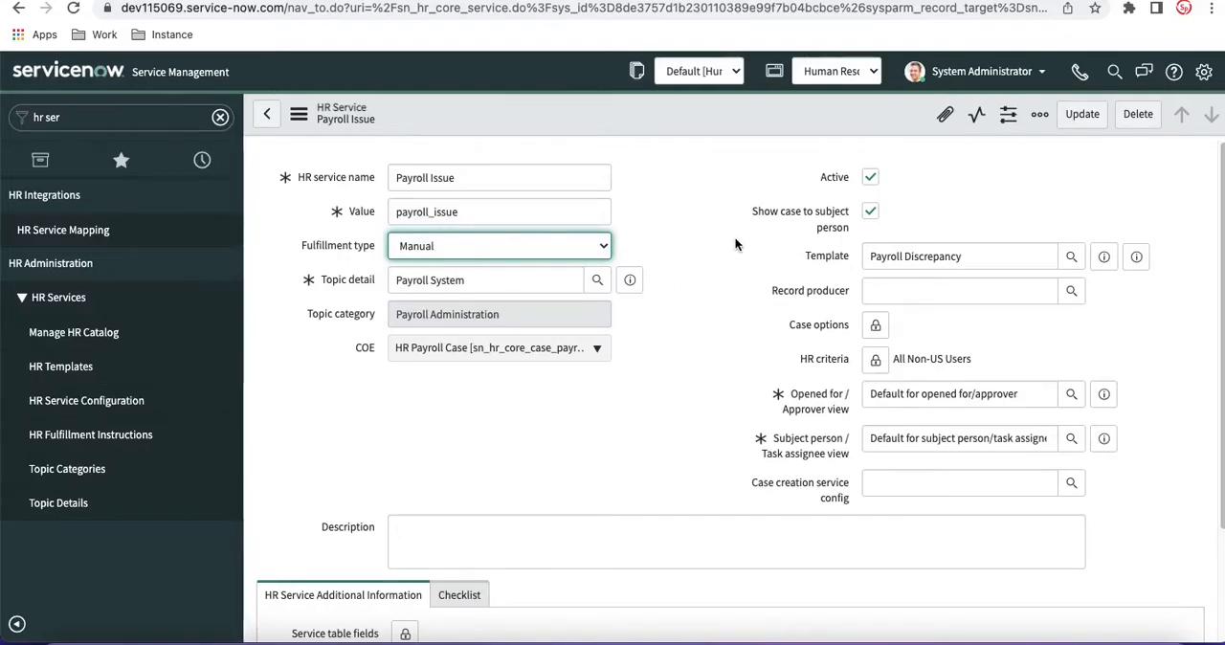
drag(976, 256, 856, 255)
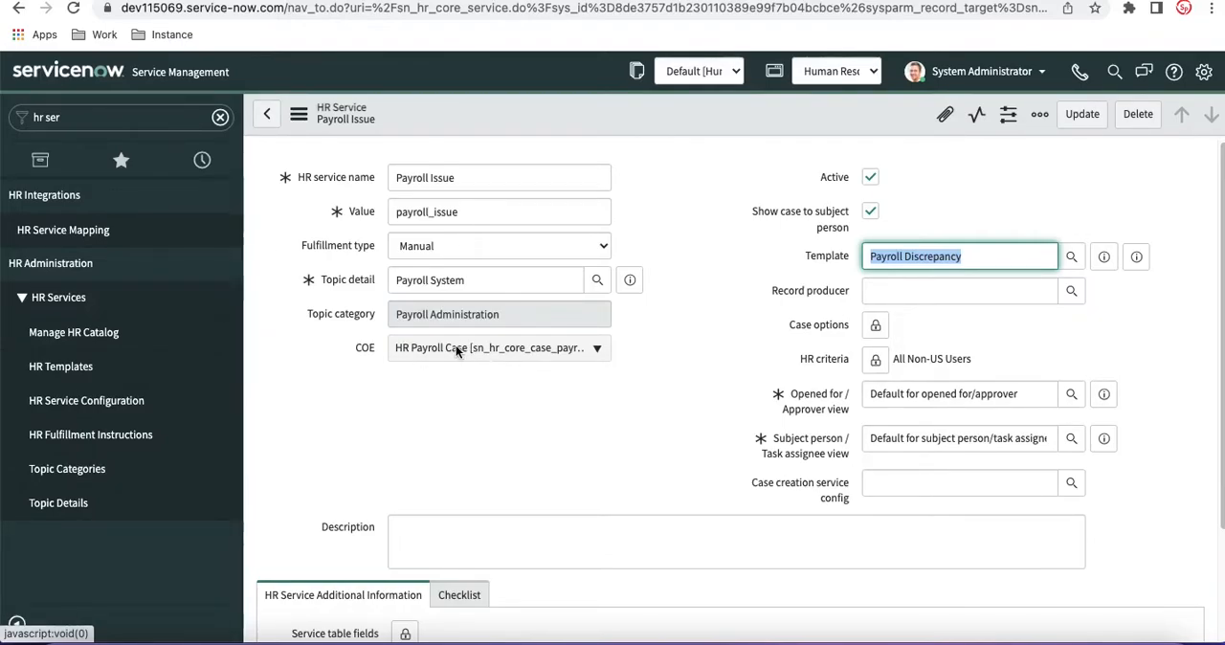
scroll(448, 388, down, 3)
scroll(450, 397, up, 3)
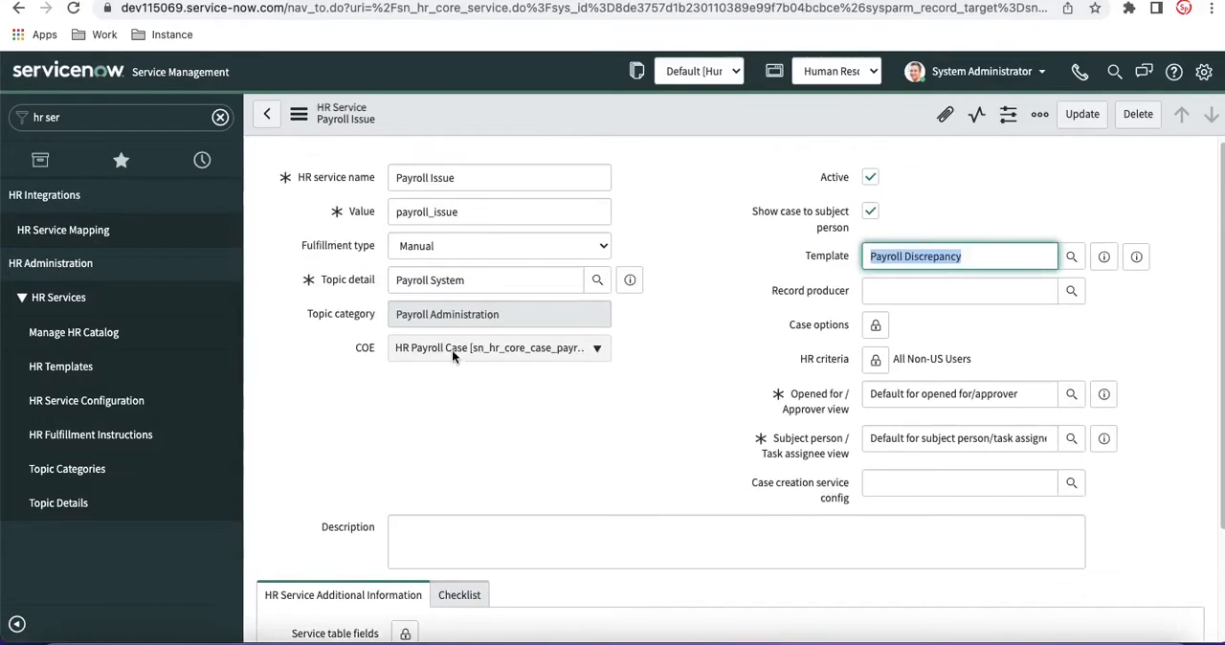
click(73, 8)
click(655, 243)
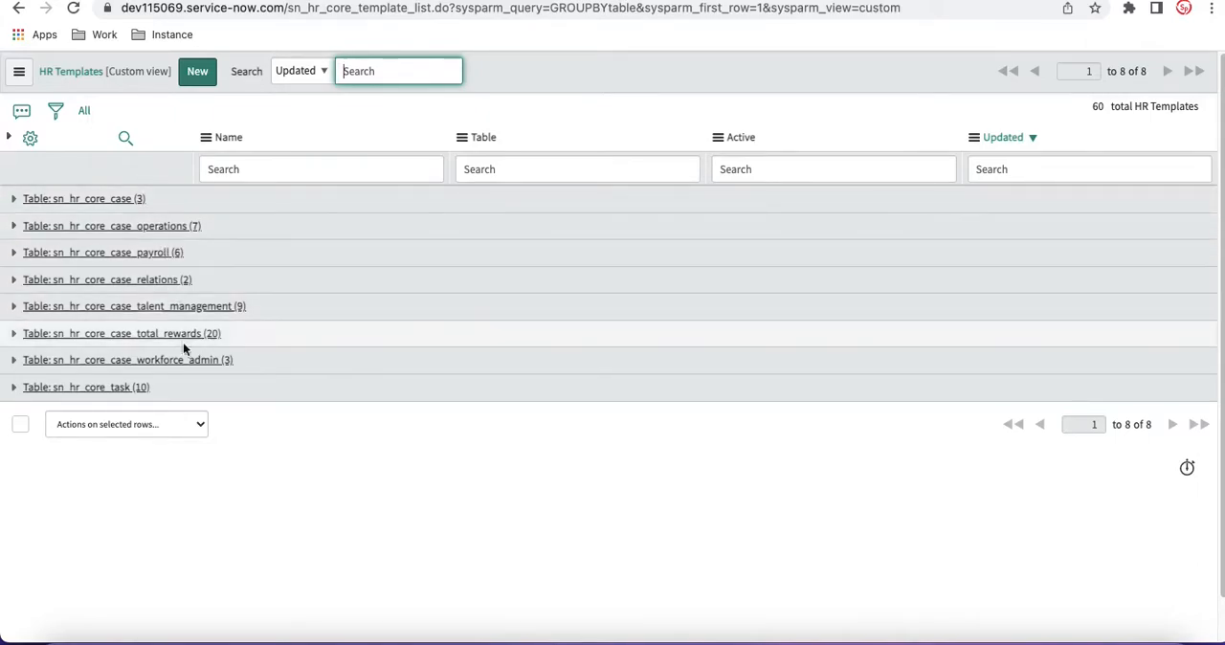
Step: Start a new HR template record and name it Payroll Issue
click(196, 75)
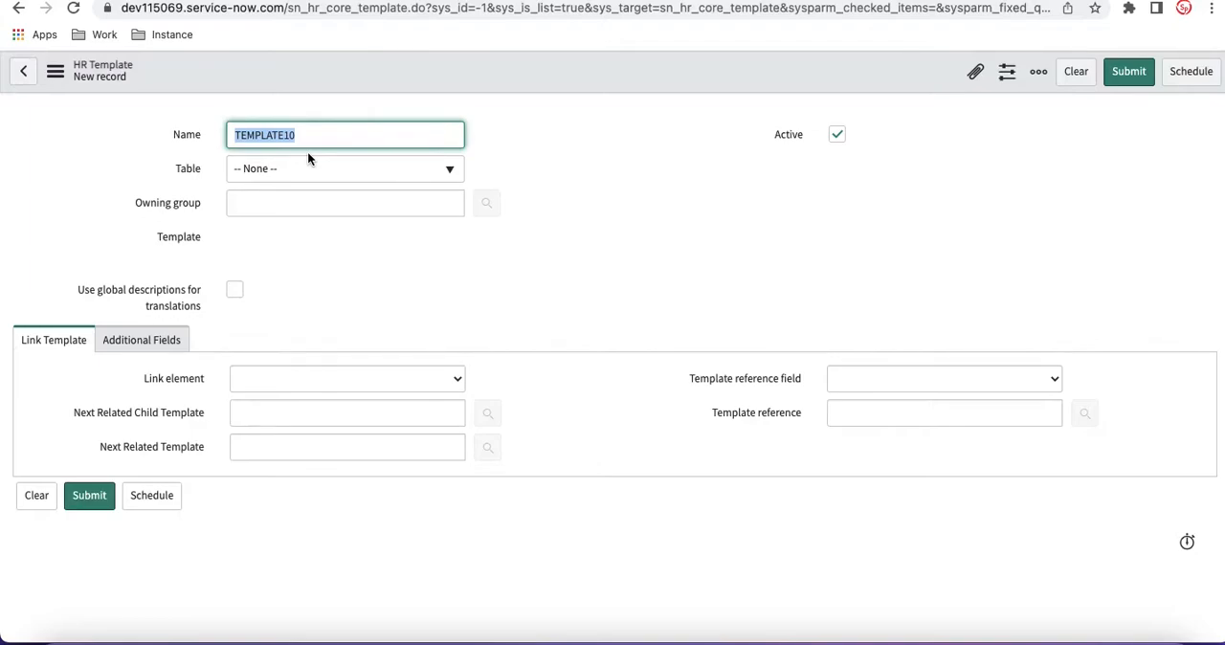
text(Payroll Issue)
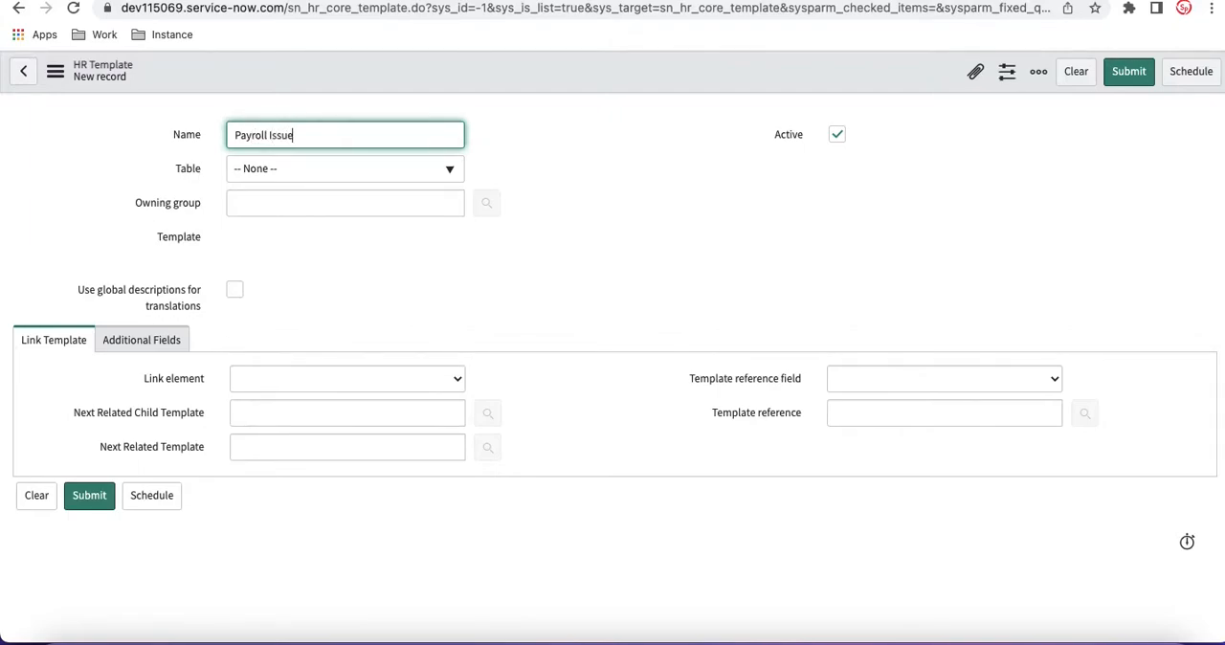
click(577, 150)
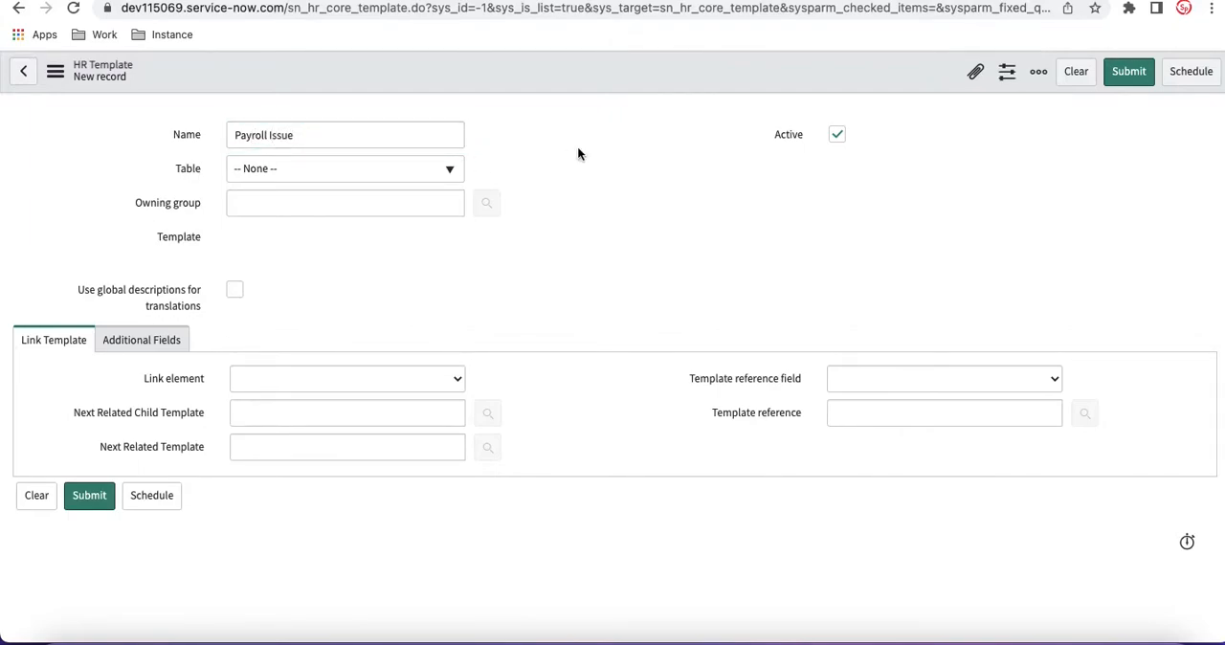
Step: Set the new template's table to HR Payroll Case [sn_hr_core_case_payroll] and submit the record
click(405, 181)
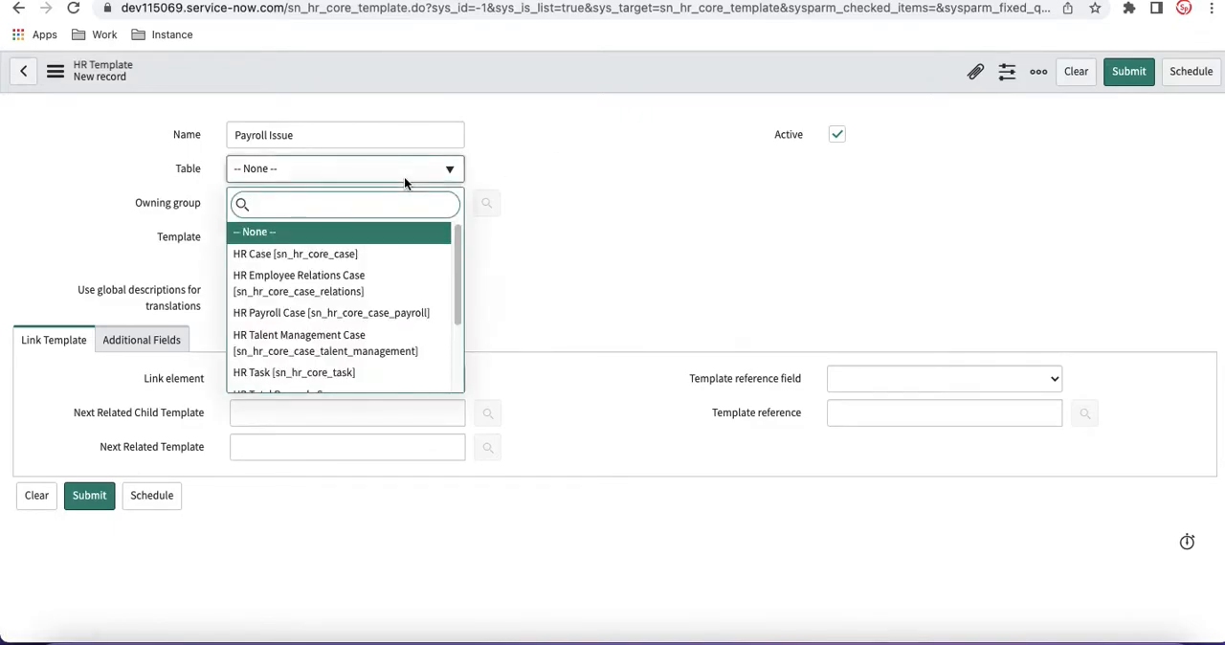
text(pay)
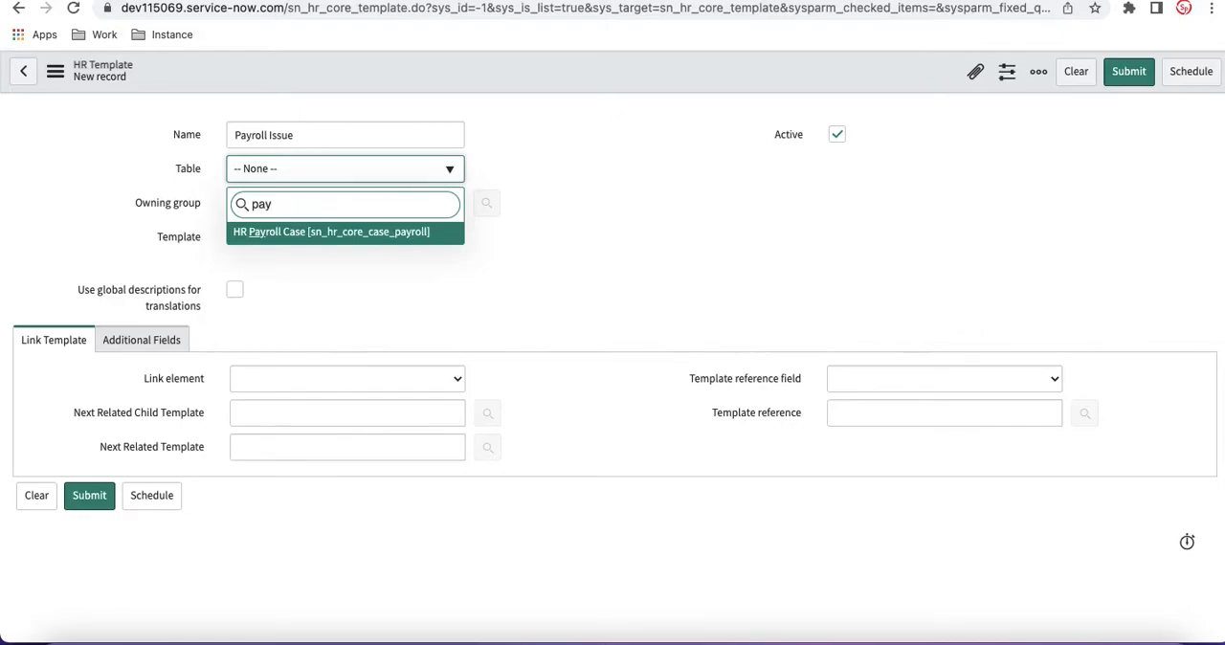
key(Return)
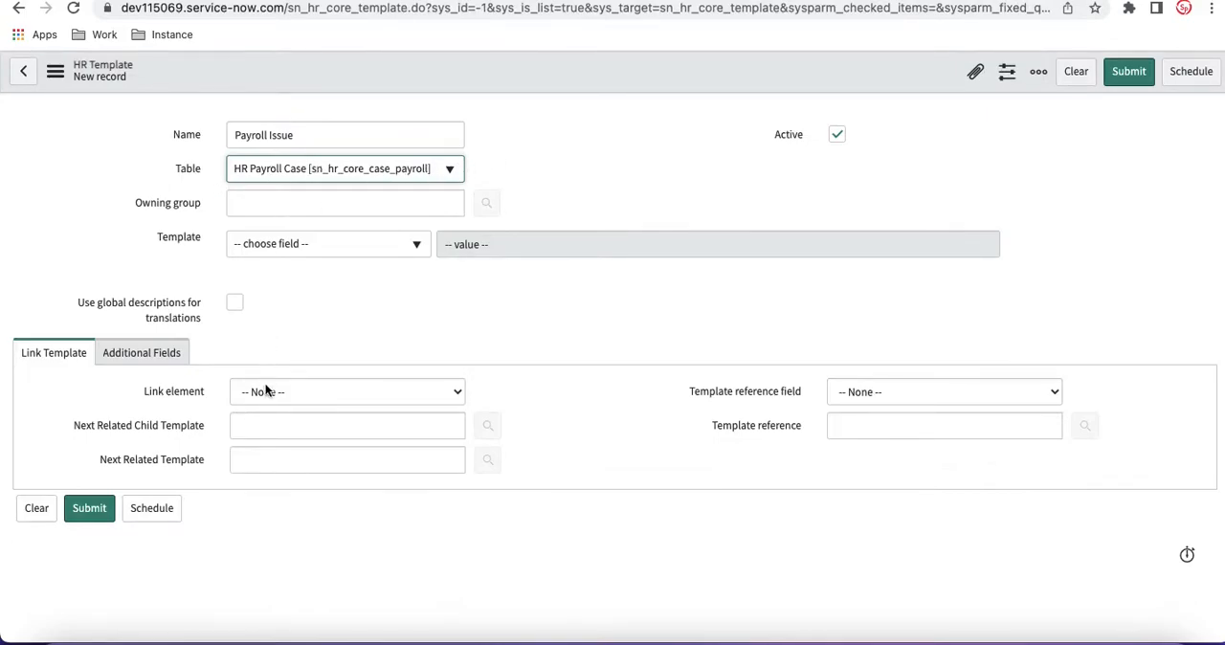
right_click(502, 85)
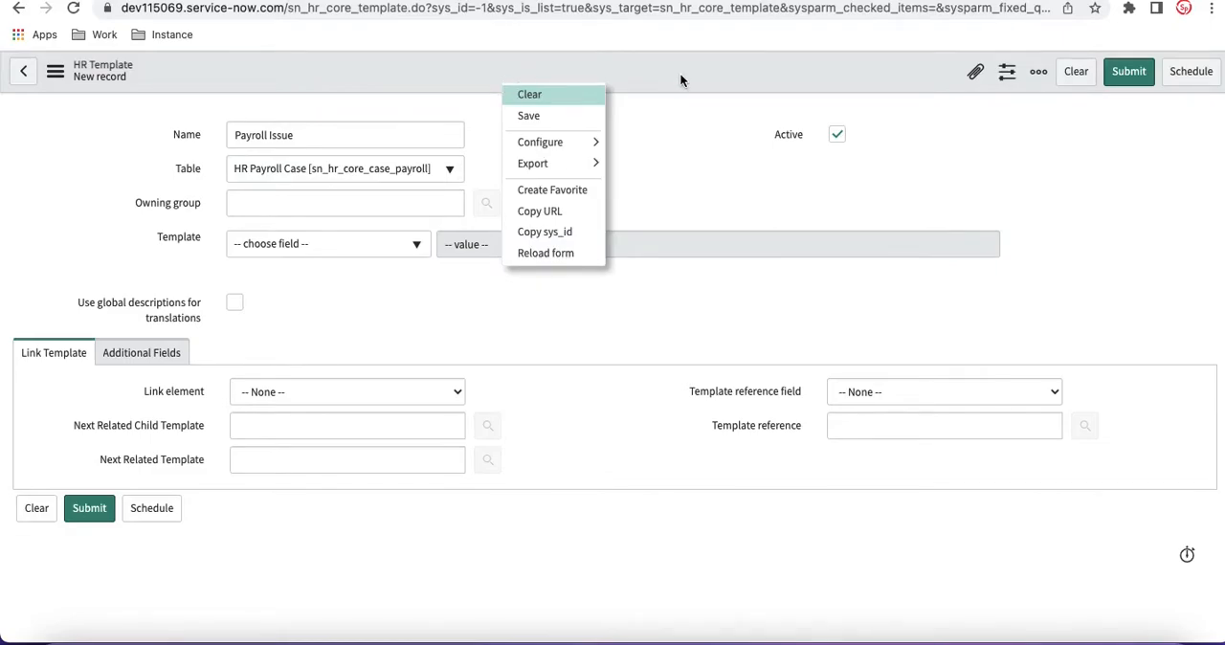
click(1128, 74)
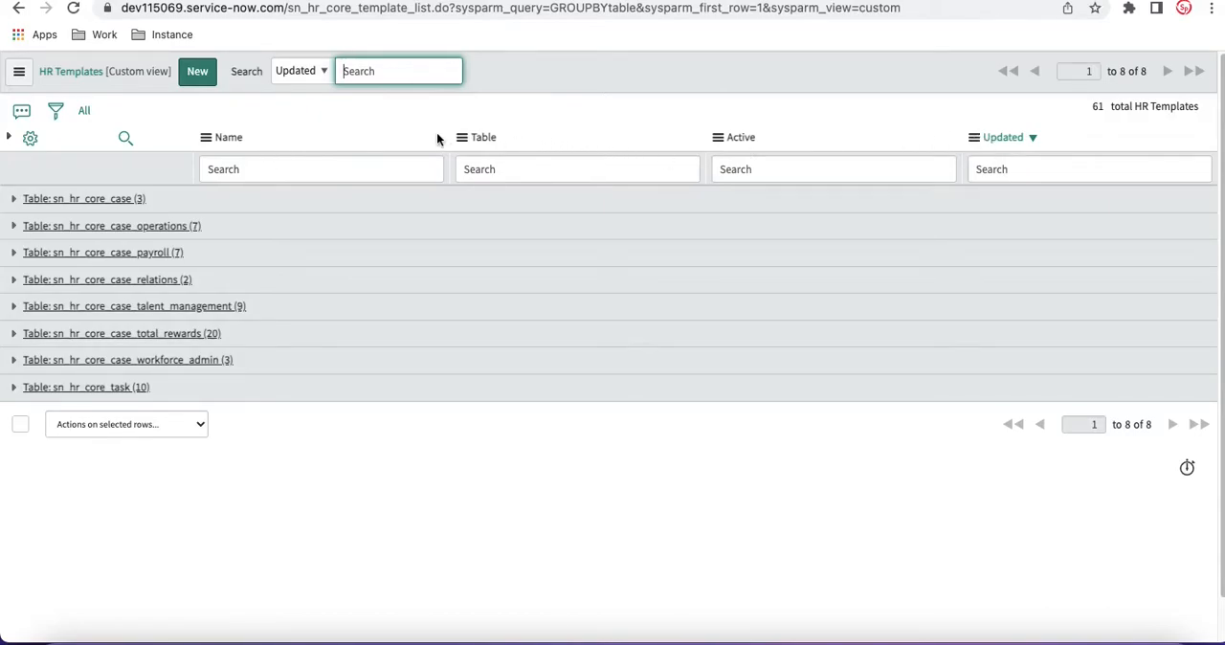
Step: Ungroup the HR Templates list and open the Payroll Issue template
right_click(490, 141)
click(517, 192)
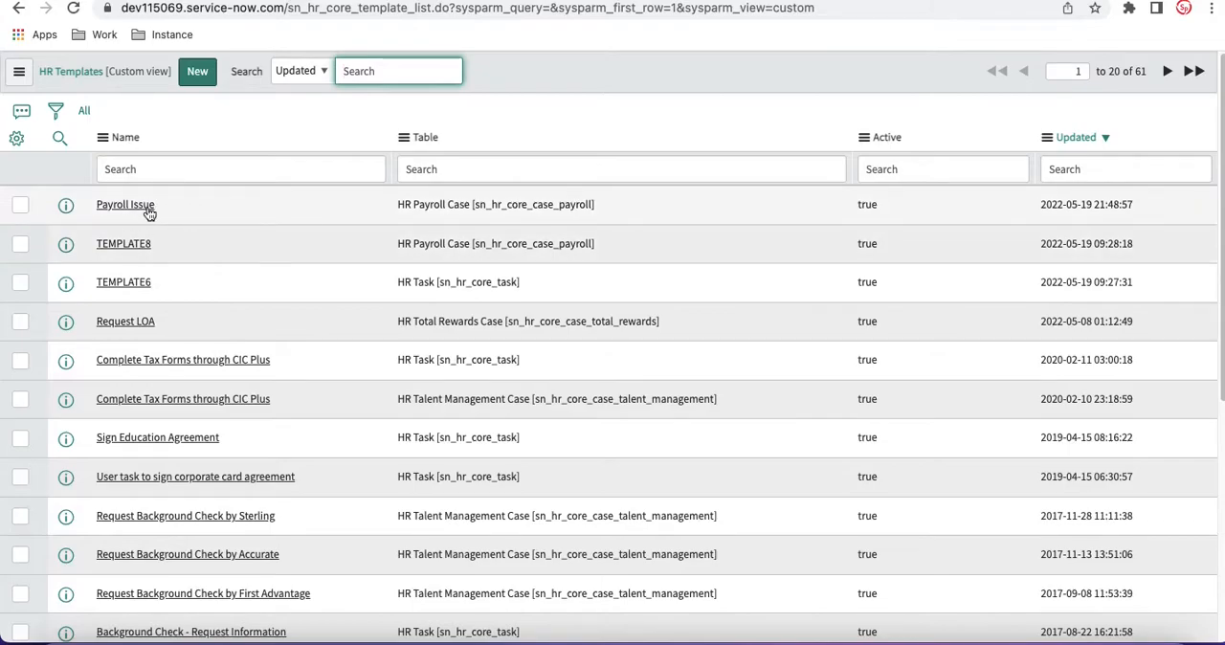
click(126, 205)
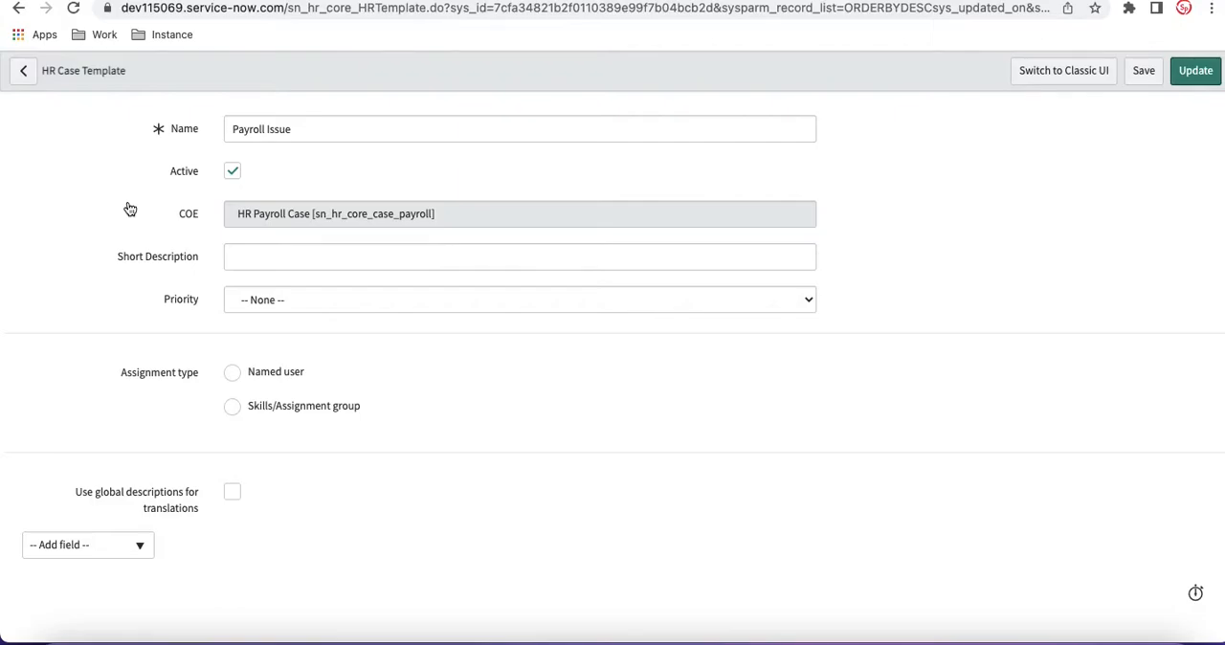
Step: View the Payroll Issue template in the classic UI and return to the new UI
click(1080, 86)
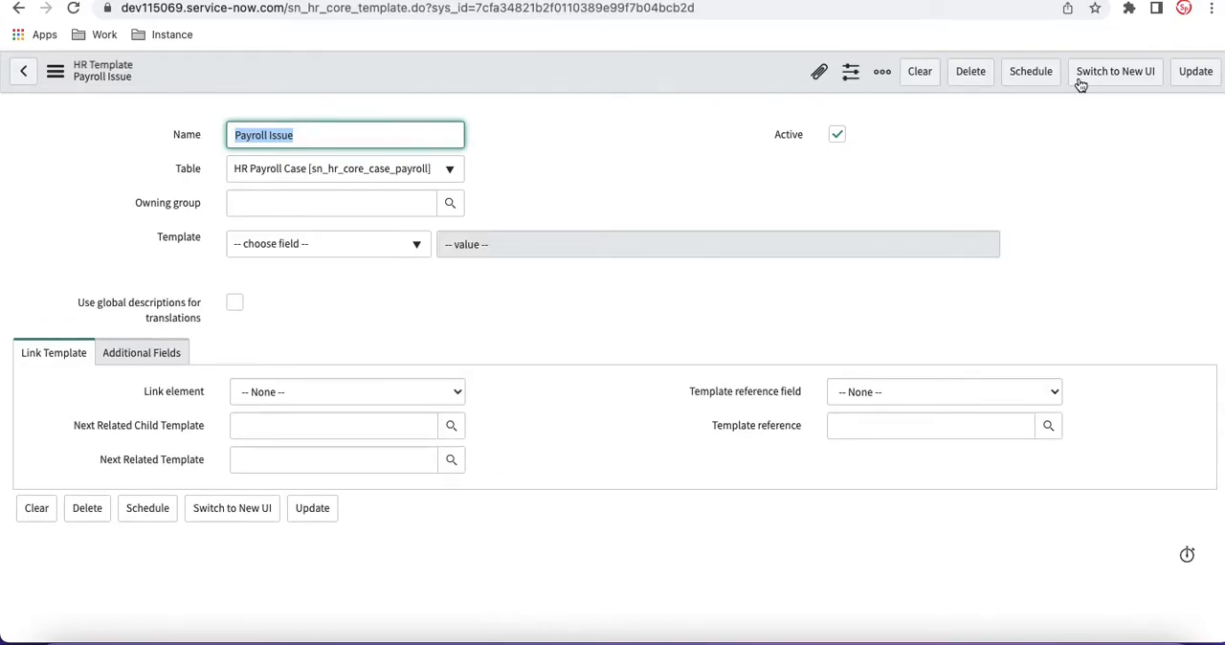
click(1080, 86)
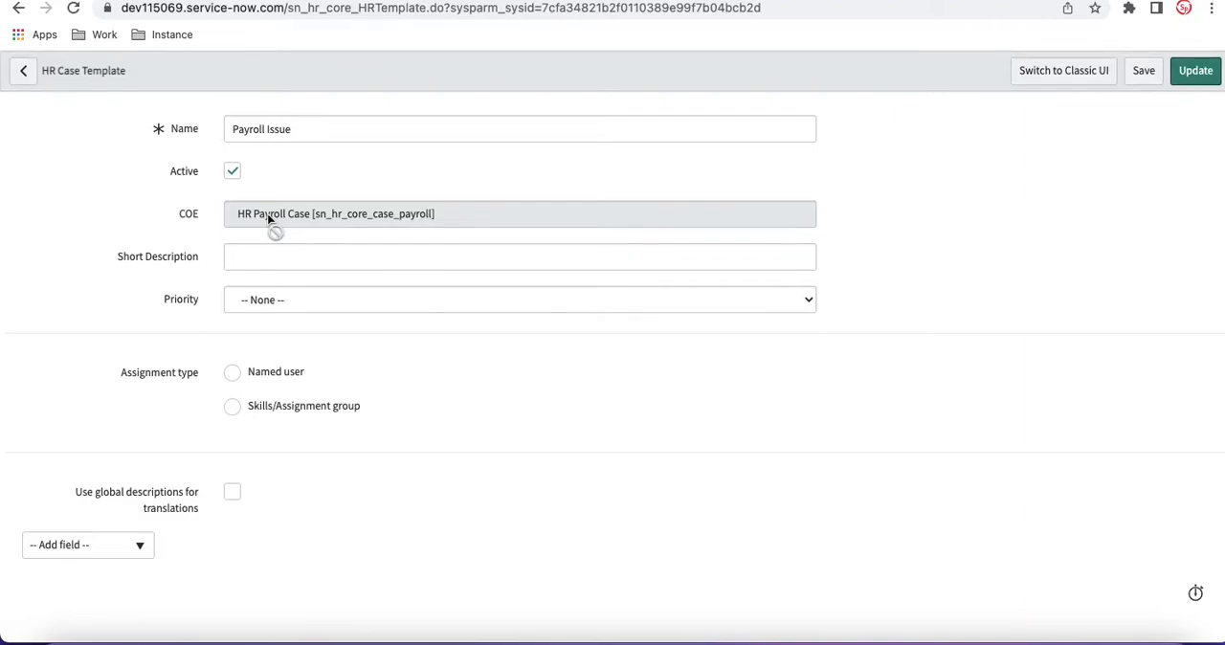
Step: Enter Payroll Issue as the template's short description
click(285, 258)
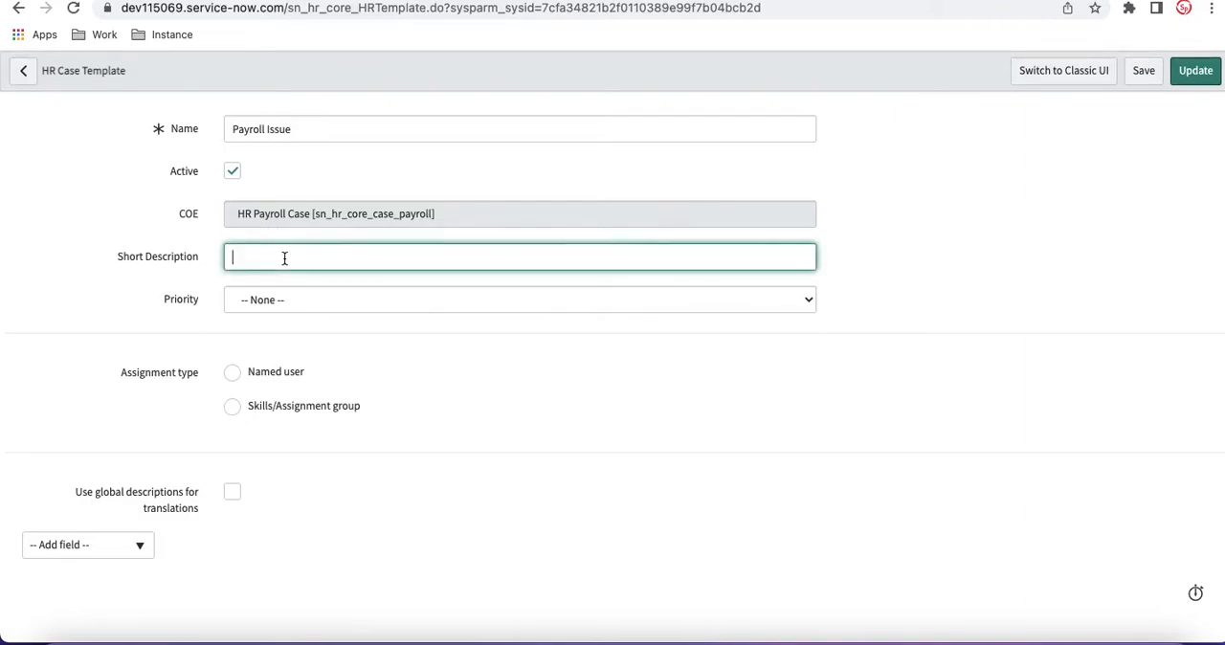
text(Payroll Issue)
Step: Examine the template's Named user and Skills/Assignment group assignment types, including the choices offered for assignment group and assigned user
click(232, 406)
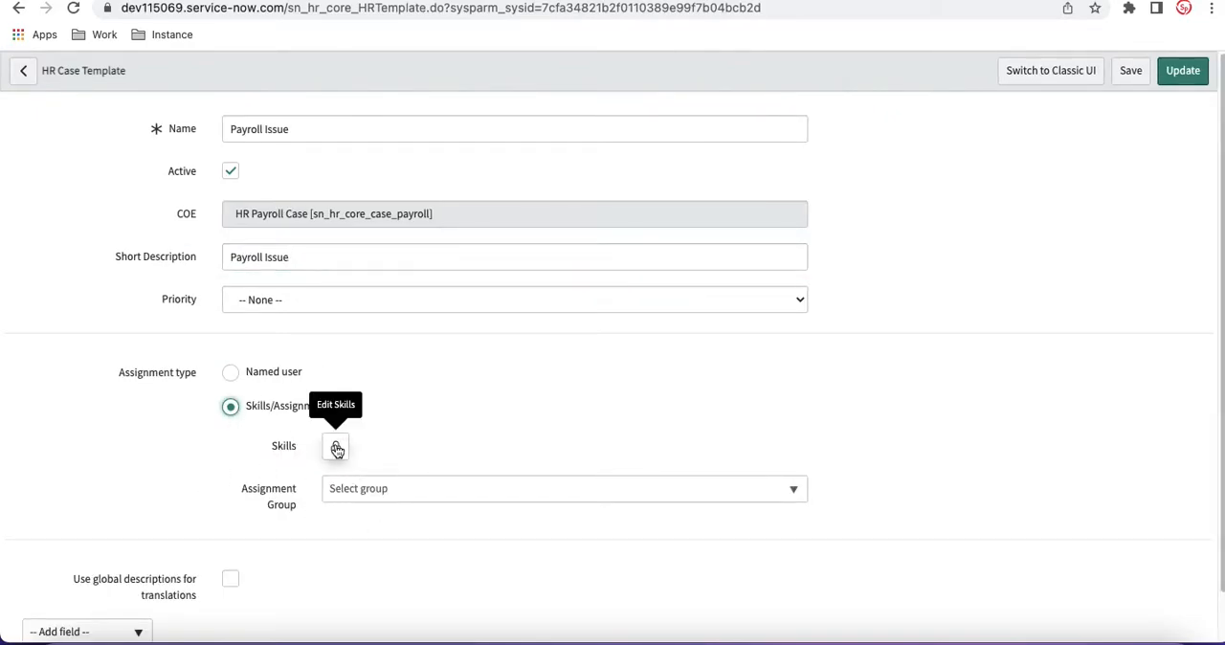
click(402, 490)
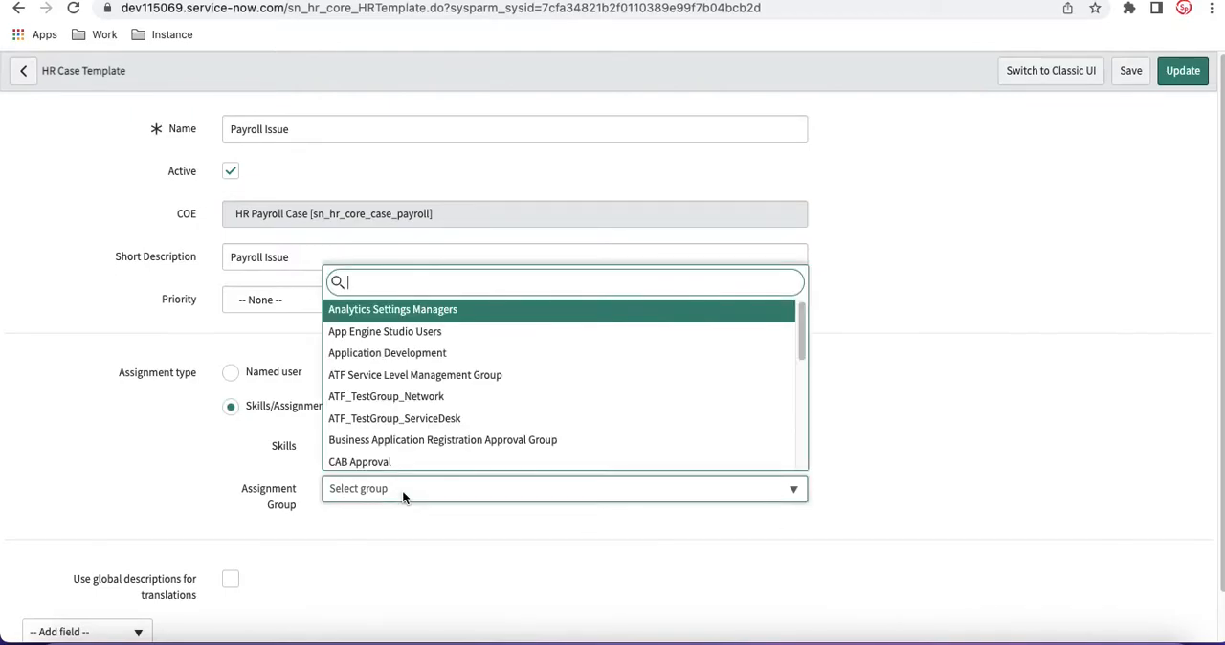
click(244, 474)
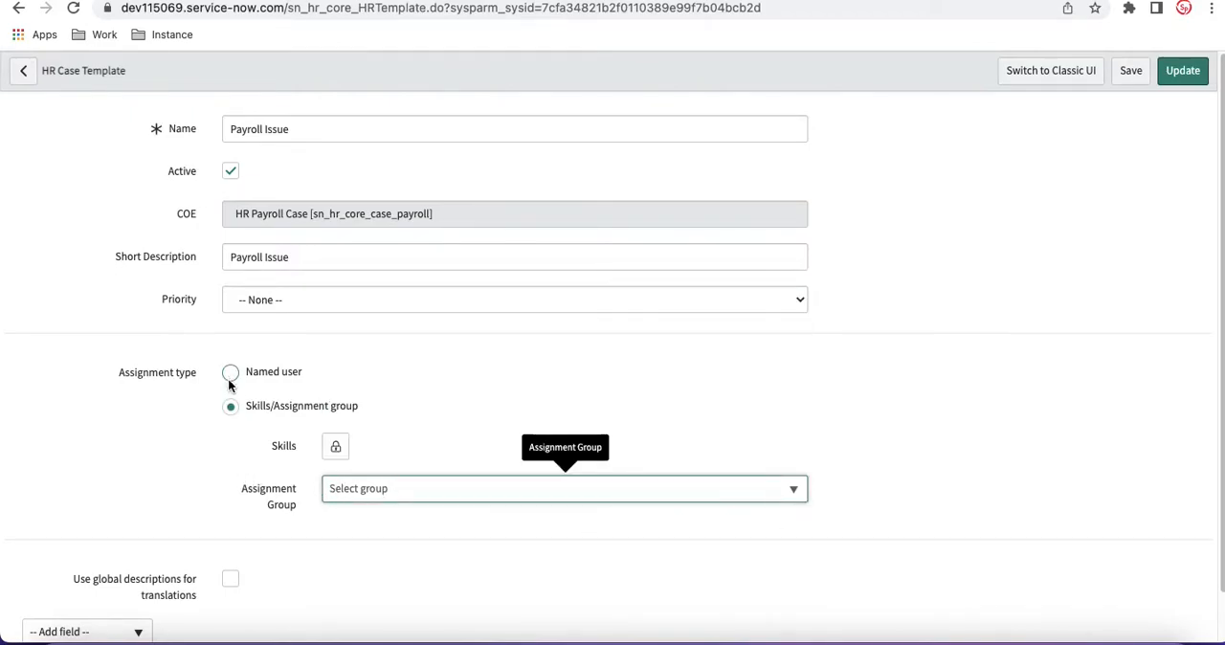
click(230, 373)
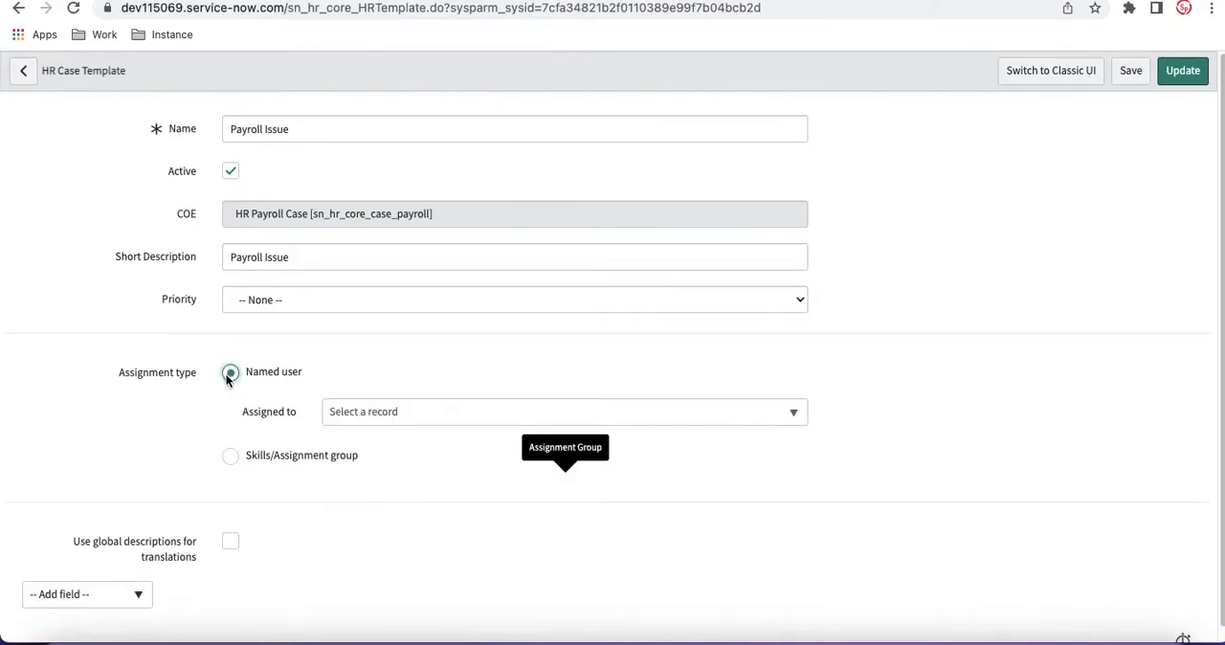
click(427, 413)
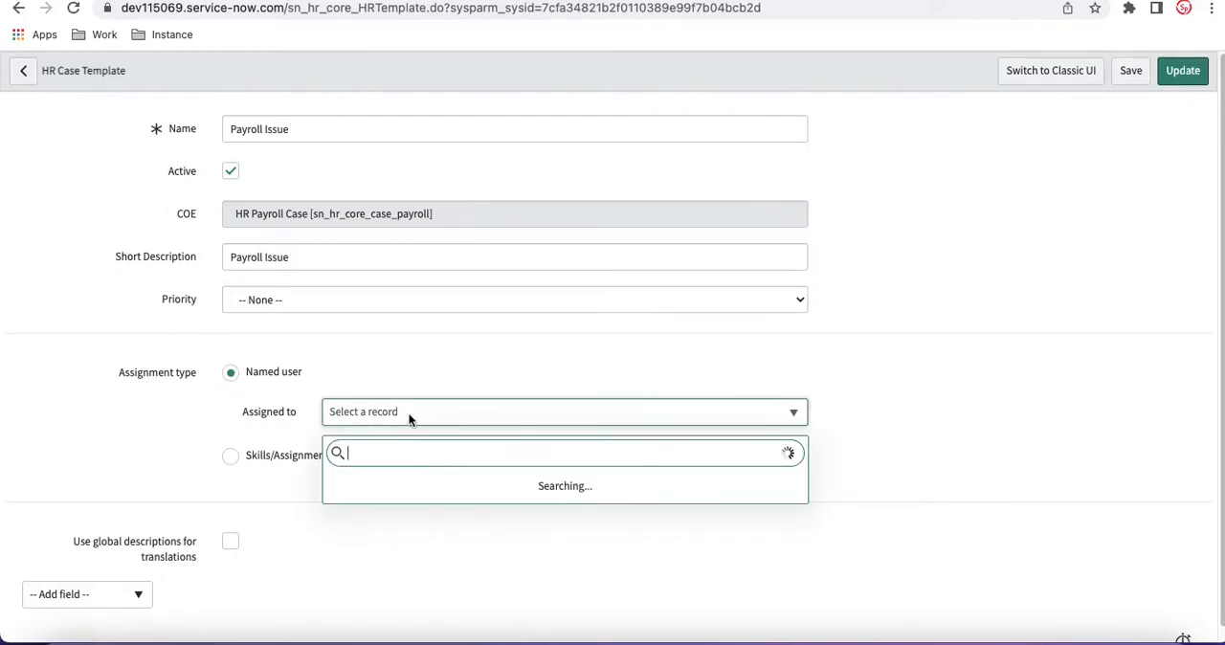
click(180, 424)
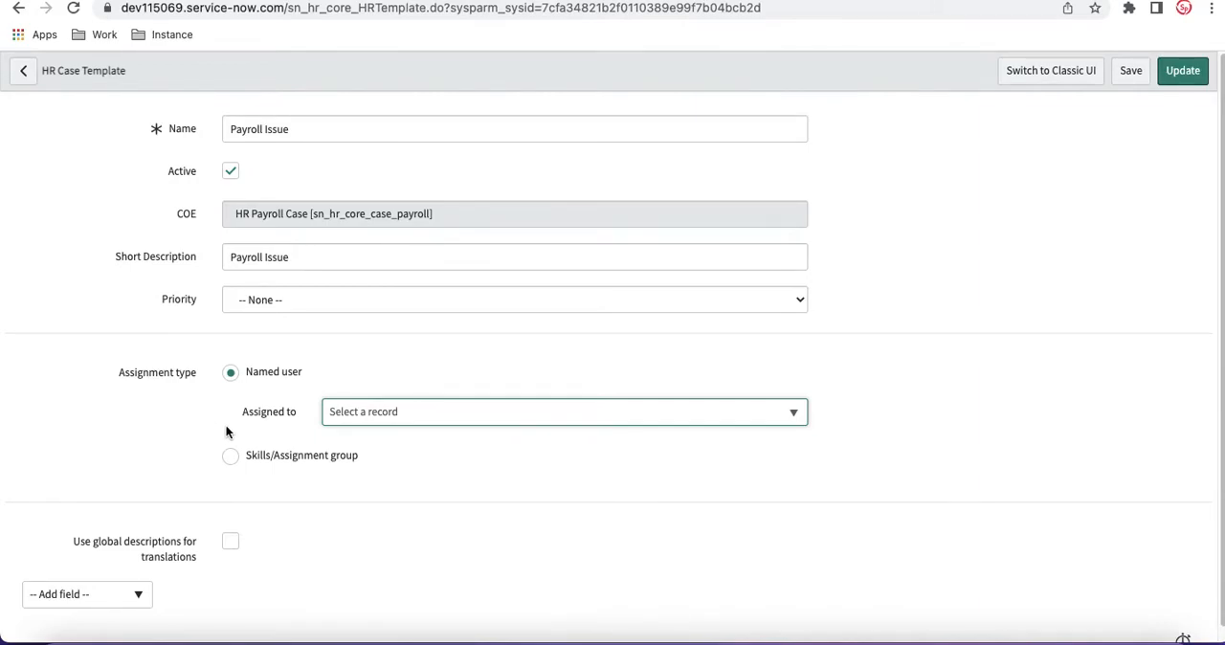
click(231, 456)
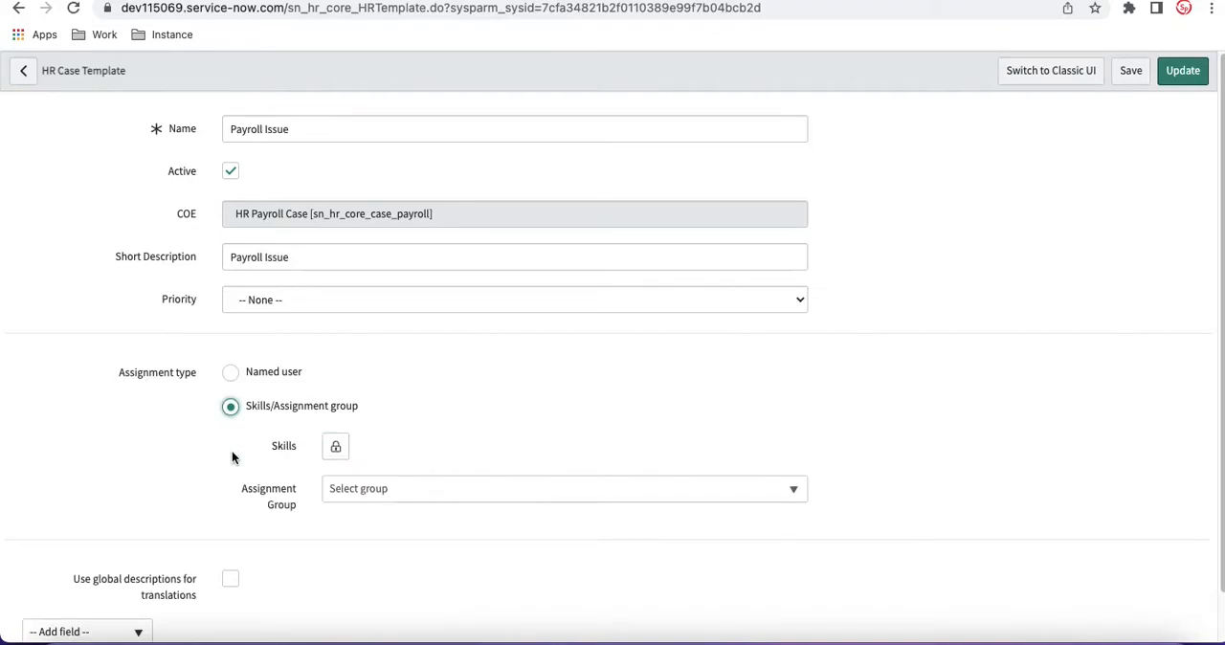
click(231, 374)
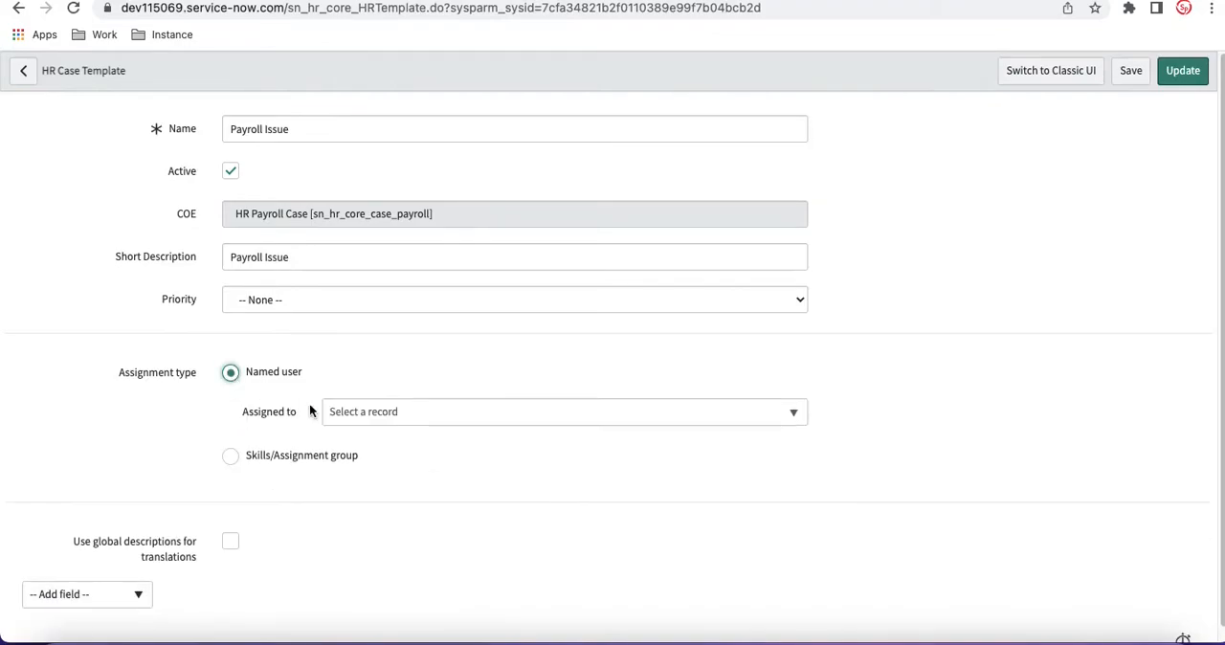
click(239, 456)
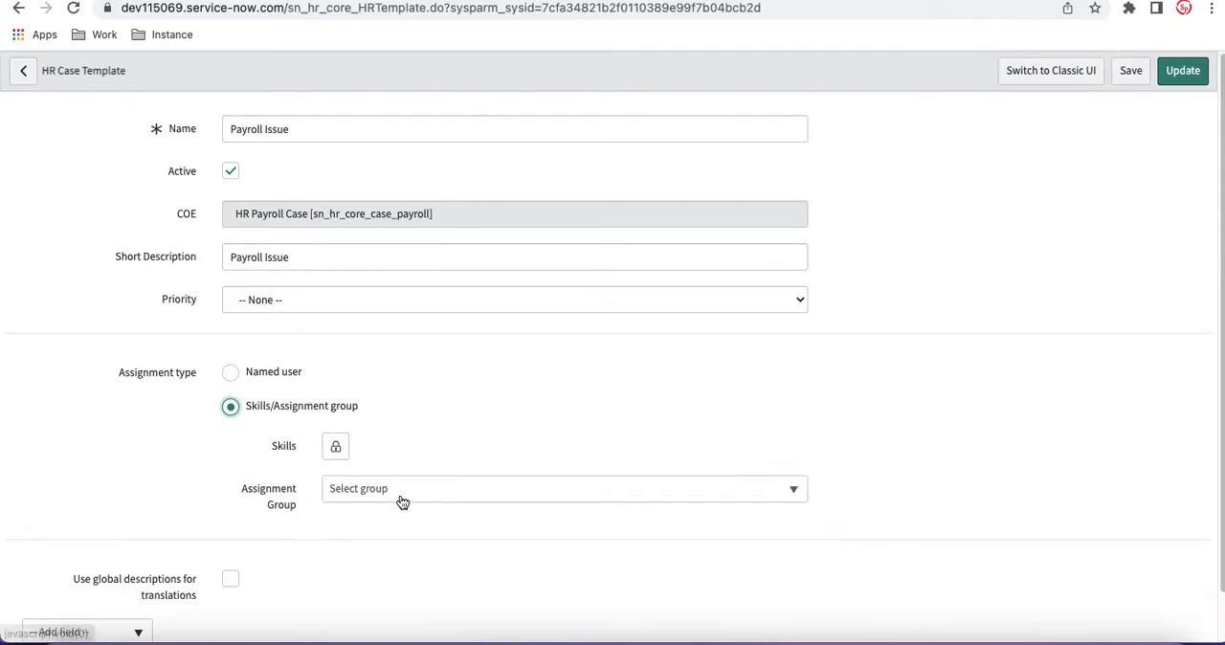
click(232, 372)
click(377, 419)
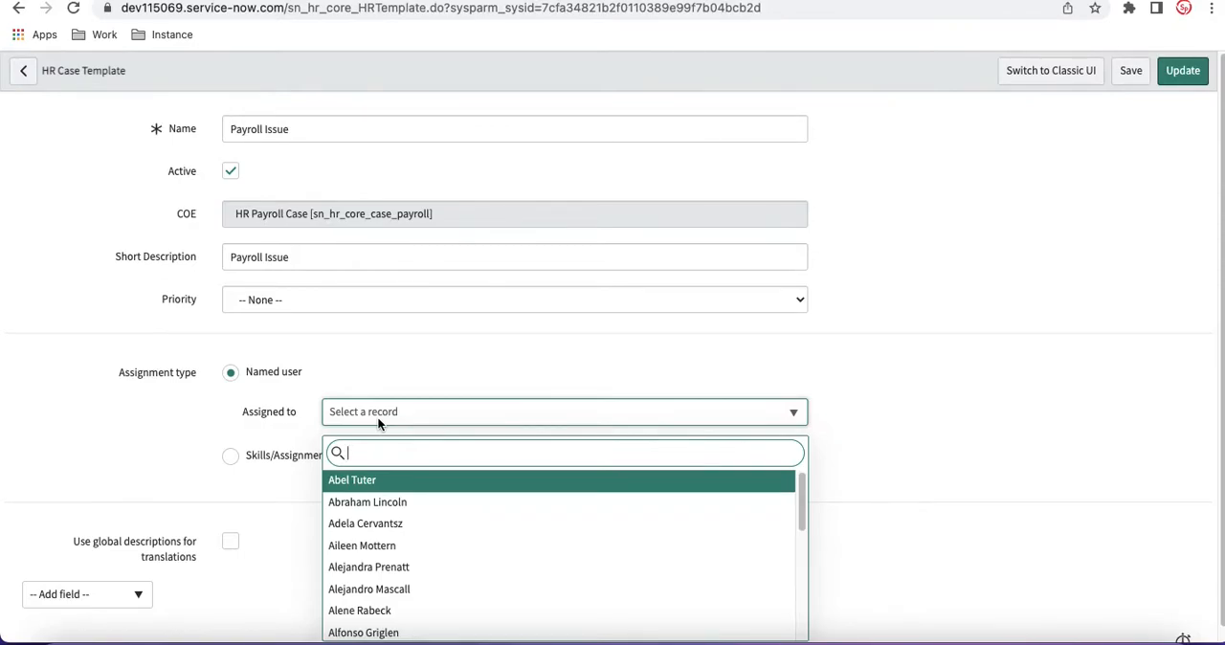
Step: Reload the template form to discard the unsaved changes and add the Description field to it
click(75, 8)
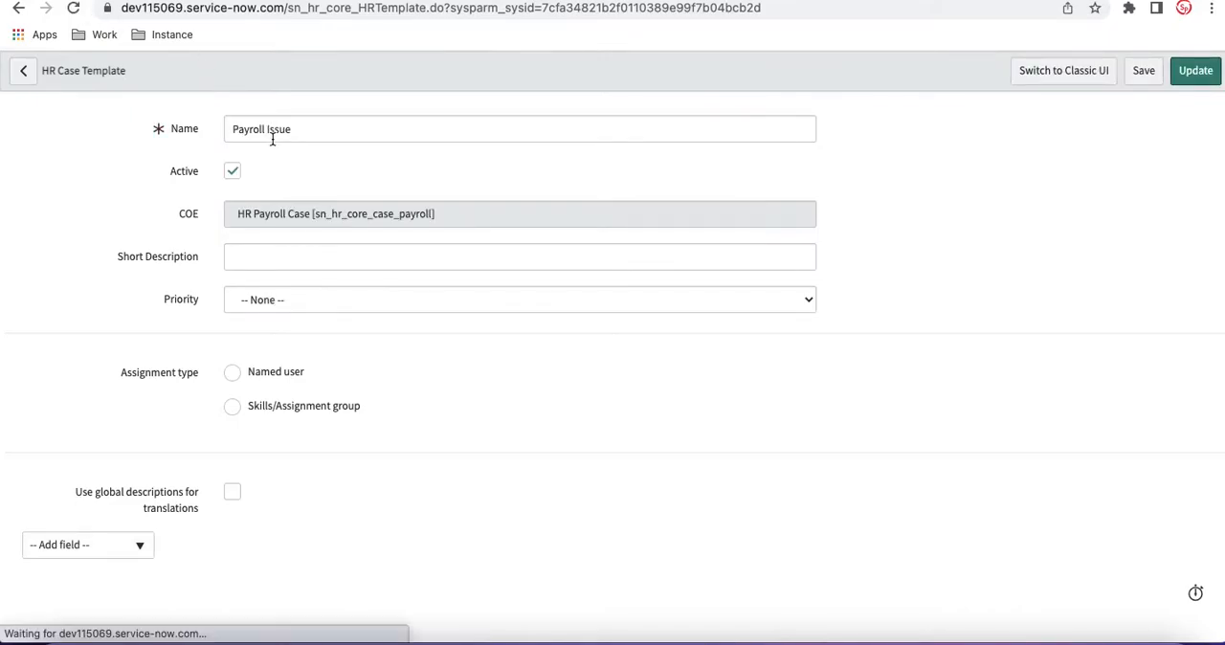
click(134, 556)
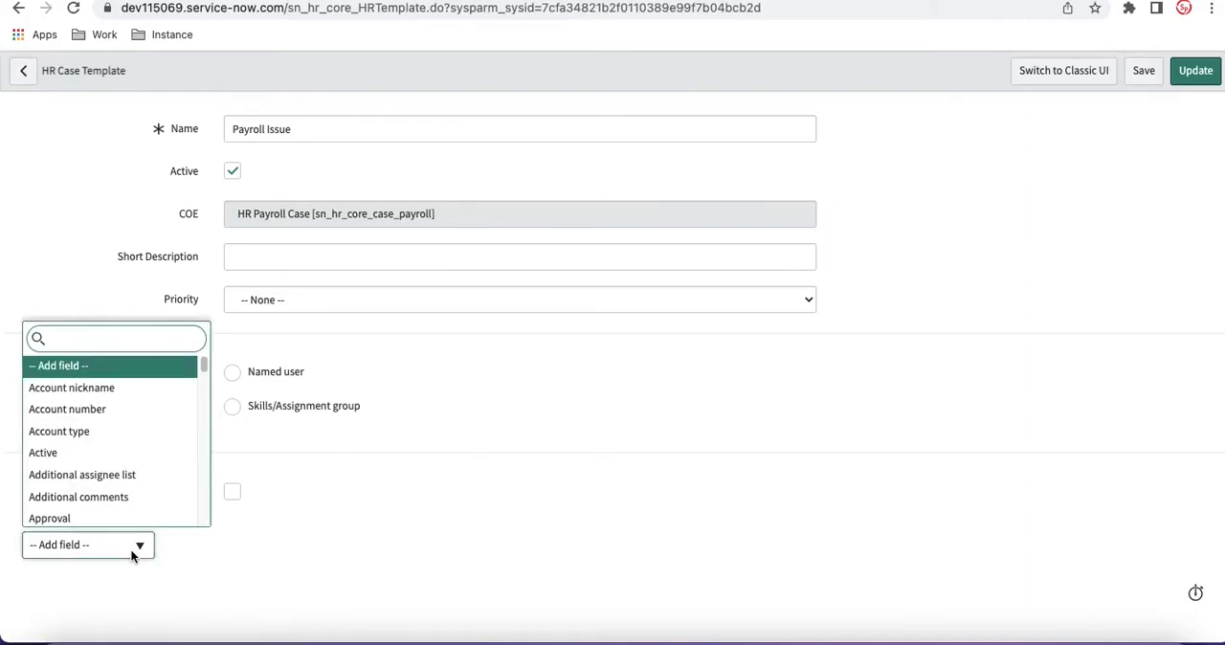
text(des)
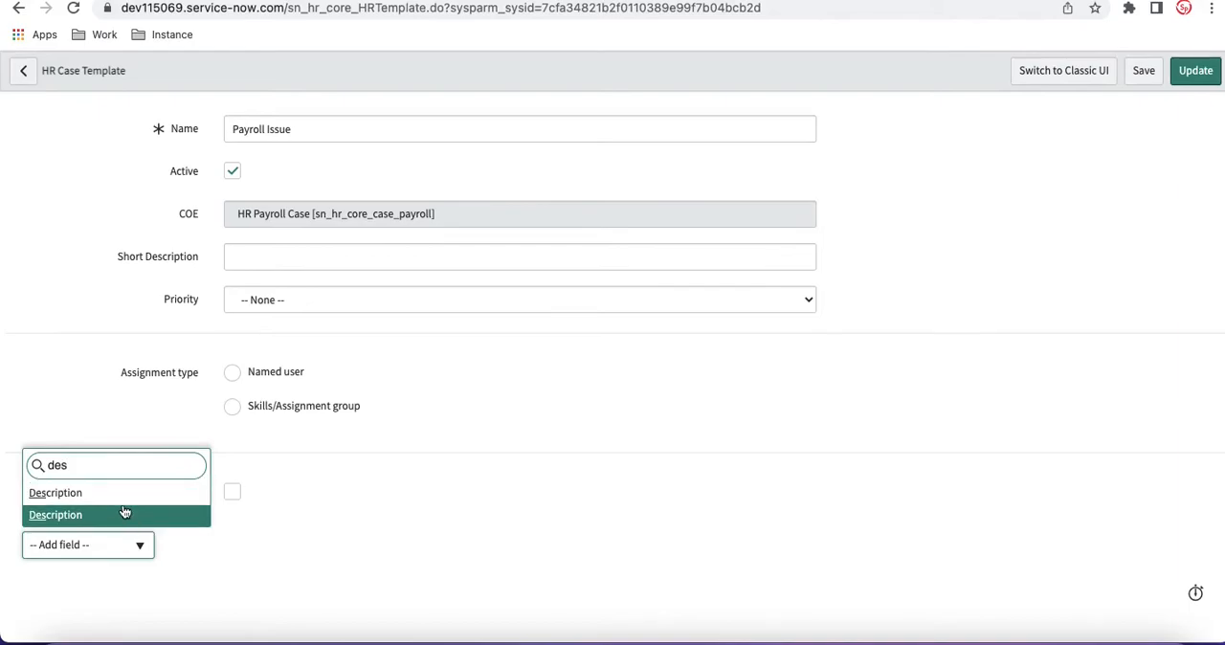
click(125, 504)
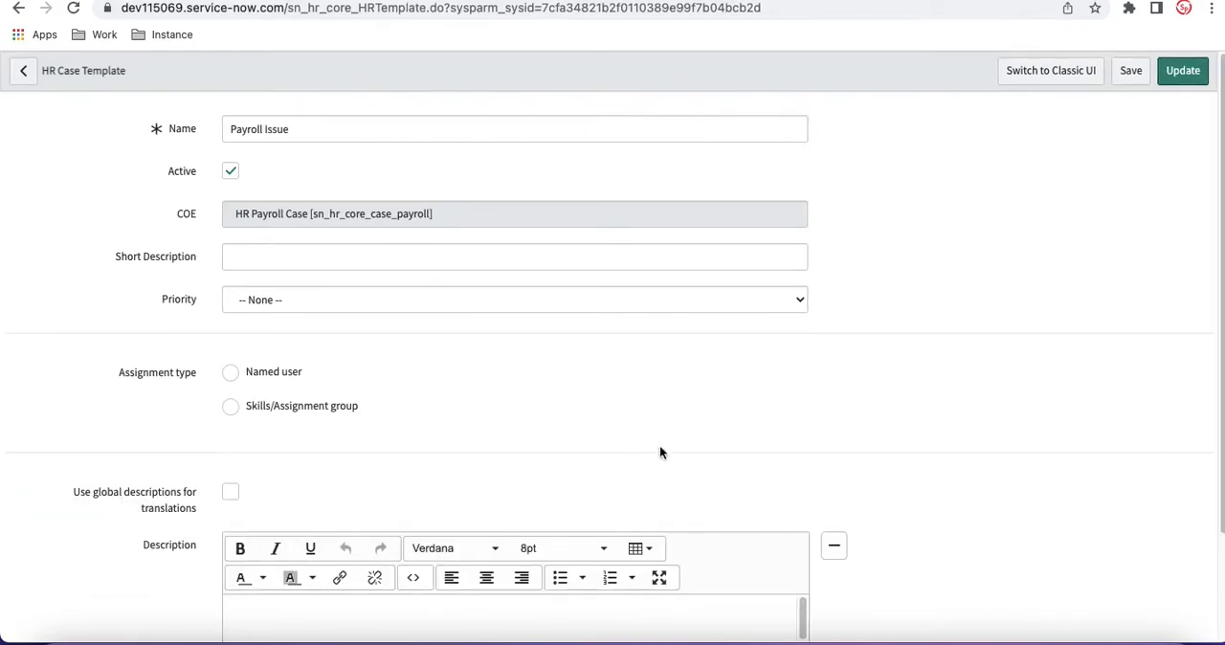
Step: Enter "HR Payroll Issue Description" as the template's description and update the template
scroll(779, 450, down, 3)
click(779, 503)
text(HR Payr)
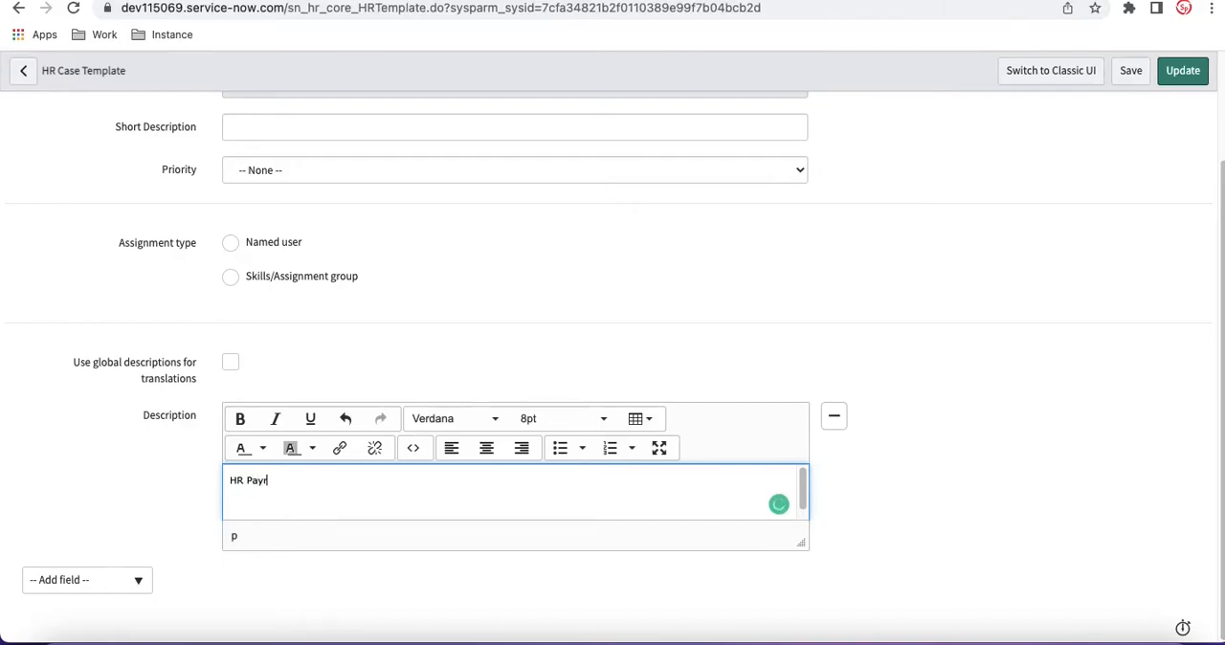
text(oll Issue Description)
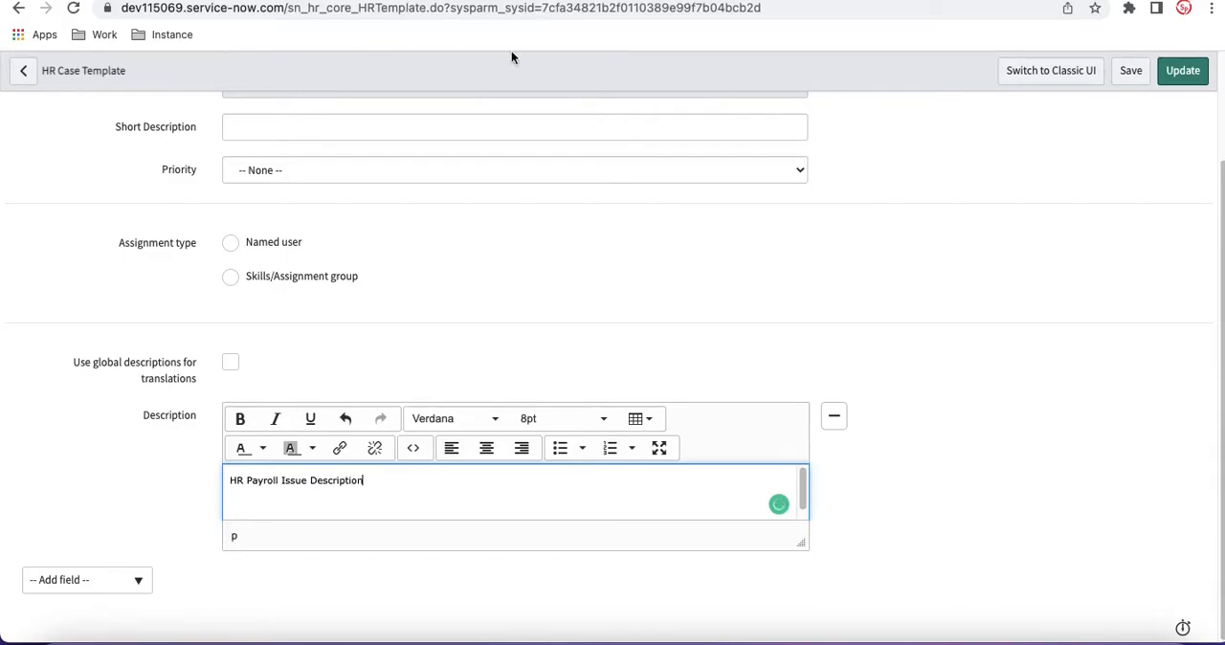
click(1170, 75)
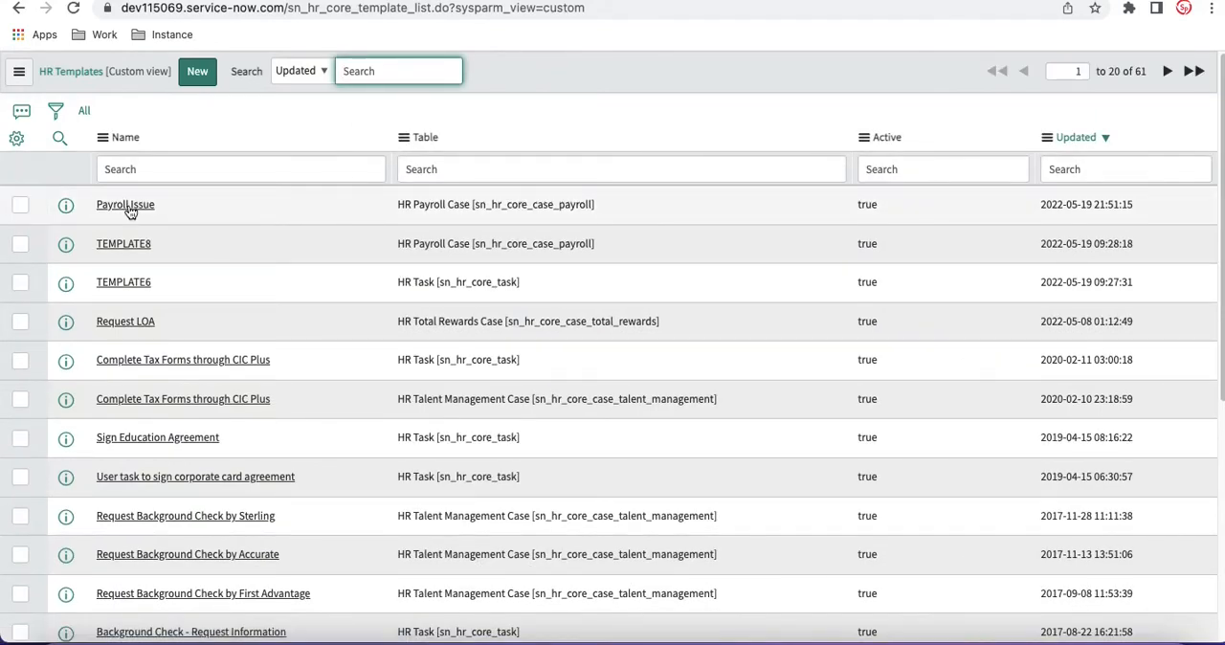
Step: Set the Template of the Payroll Issue HR service to Payroll Issue
click(131, 210)
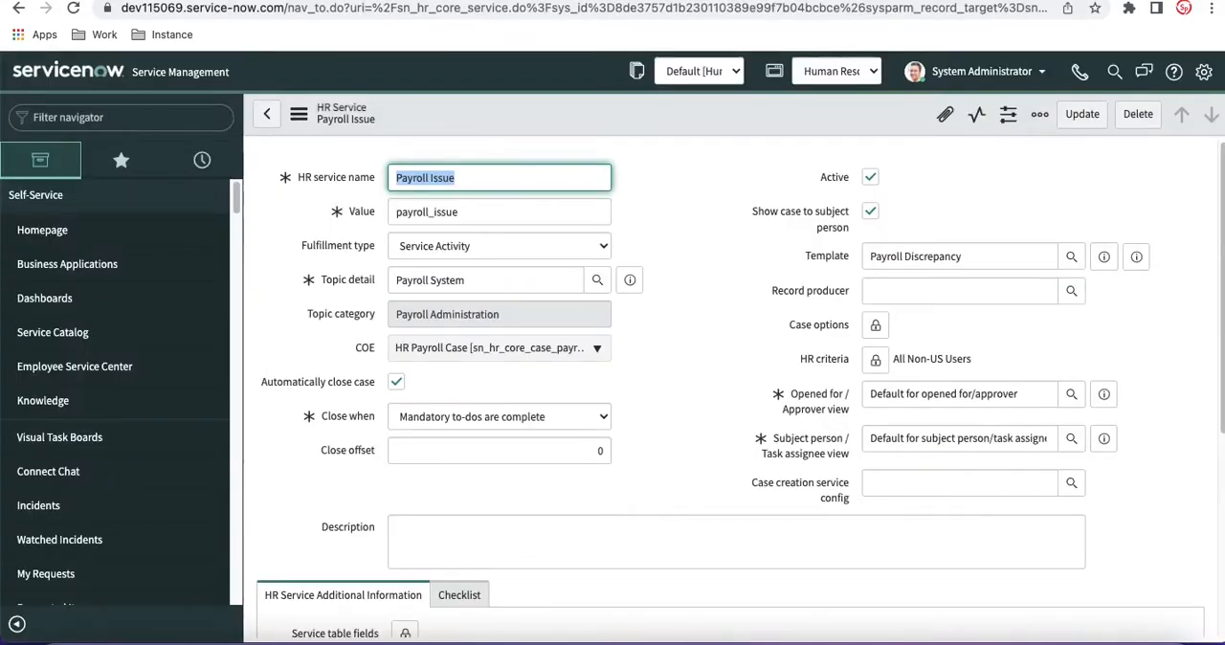
drag(987, 257, 908, 257)
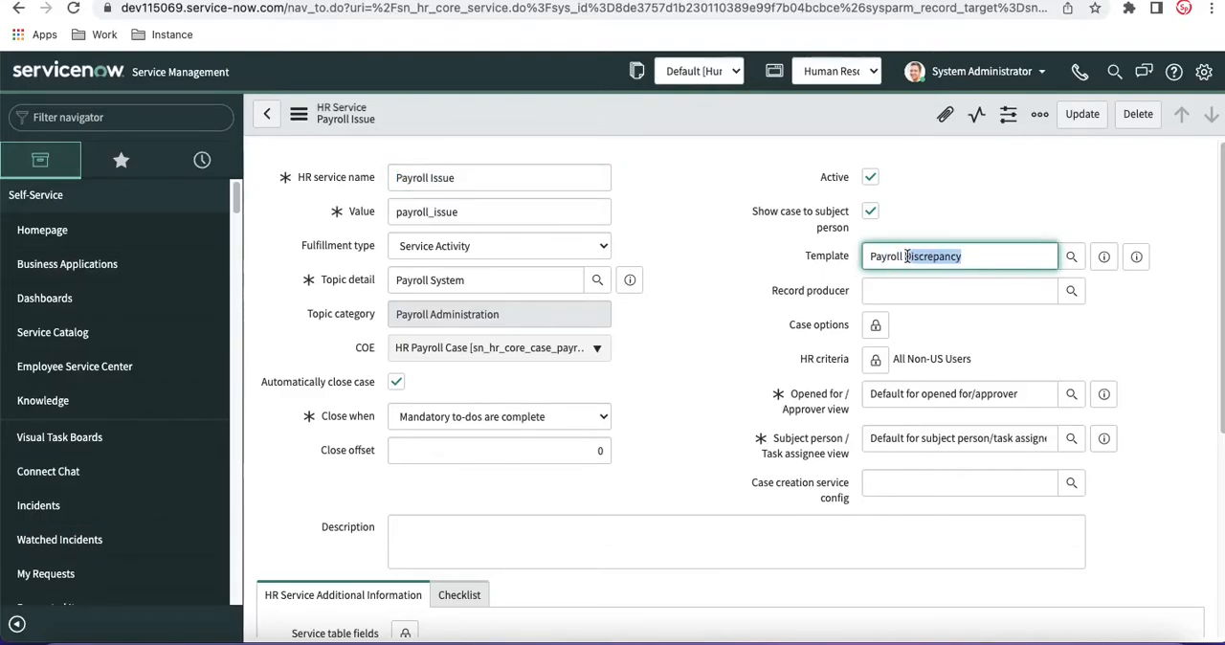
text(is)
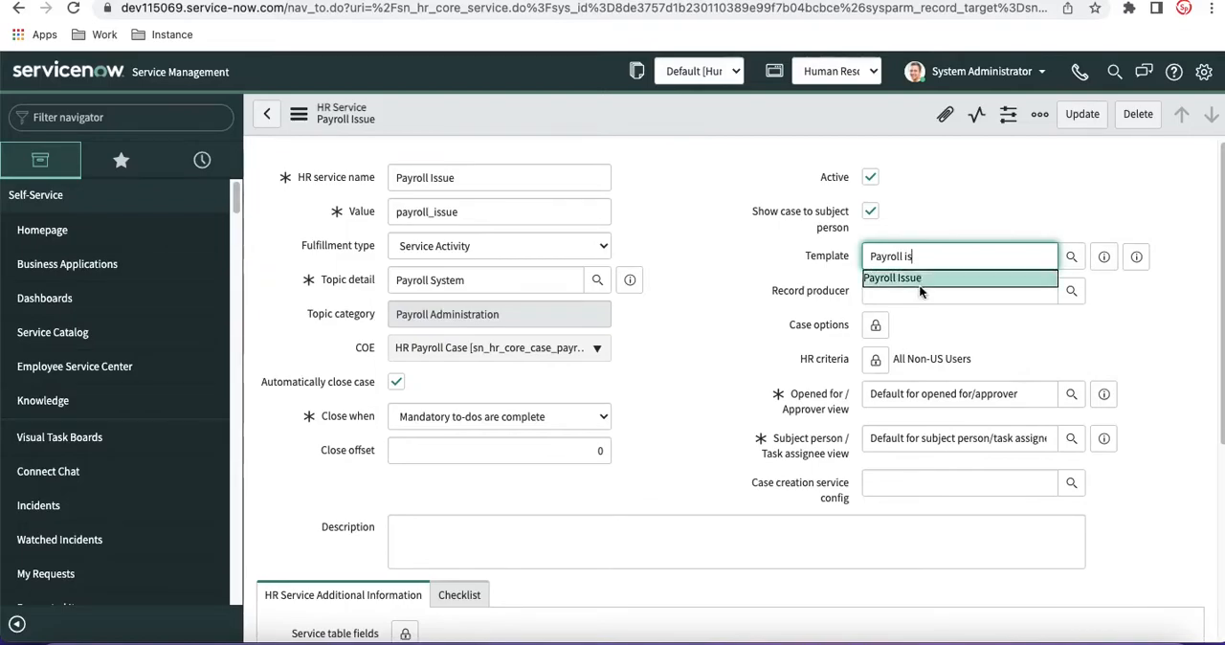
click(919, 277)
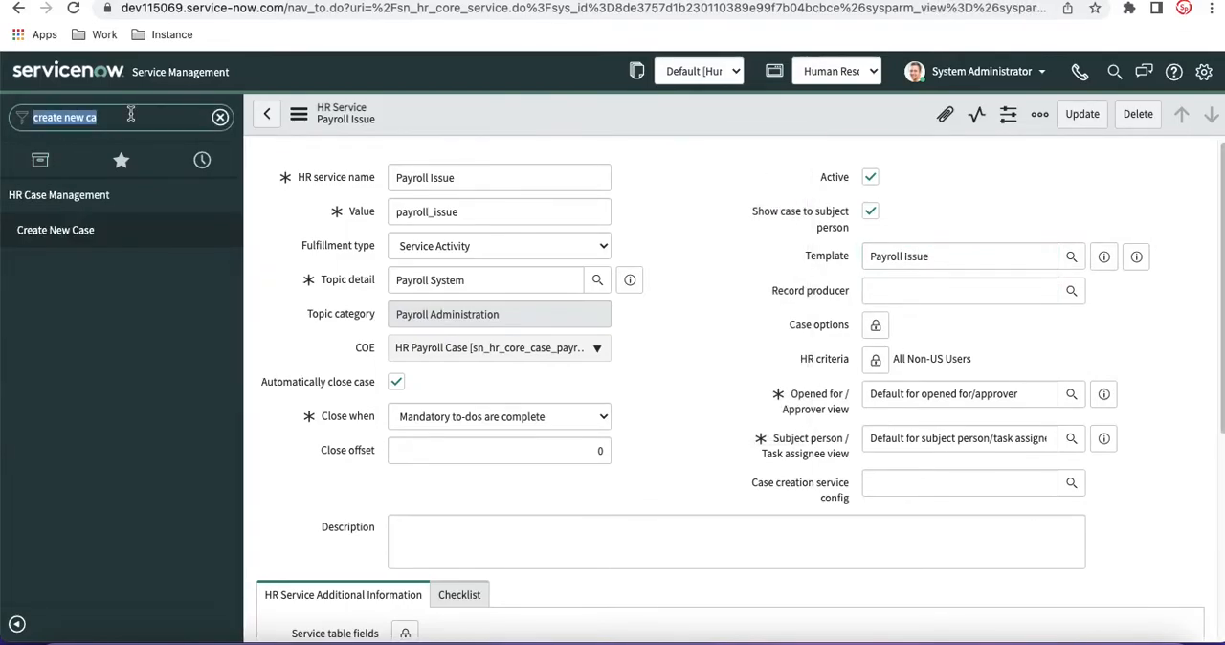
Step: Find the HR Templates list through the navigator and open the Payroll Issue template
text(te)
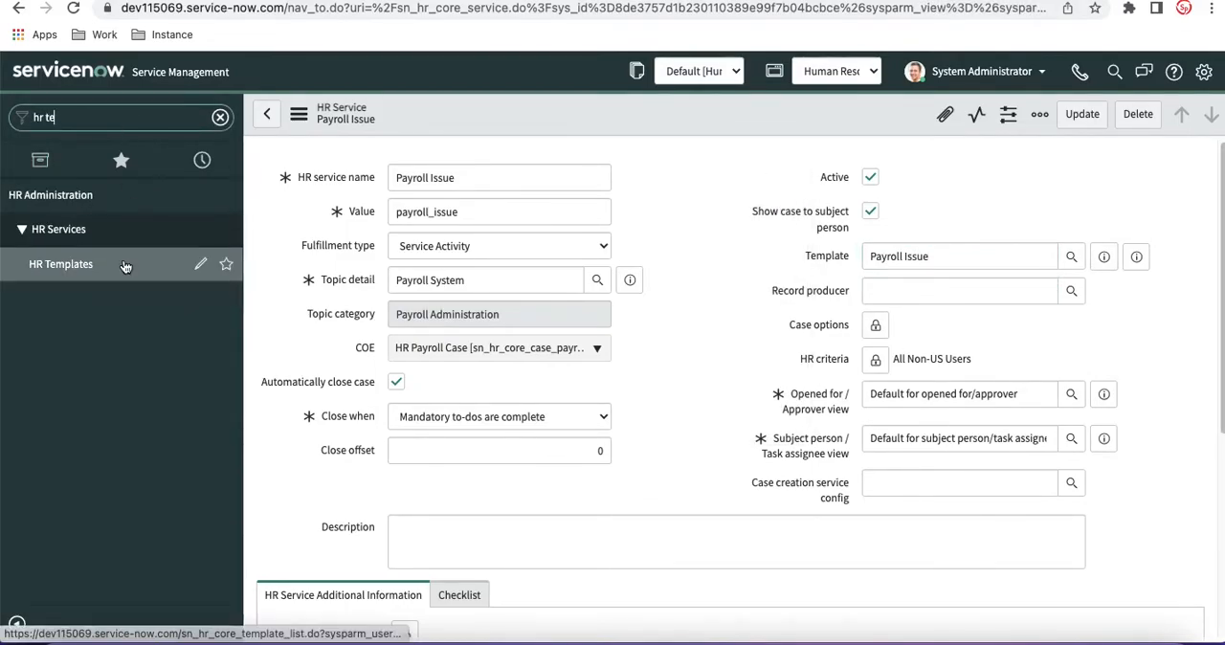
click(125, 266)
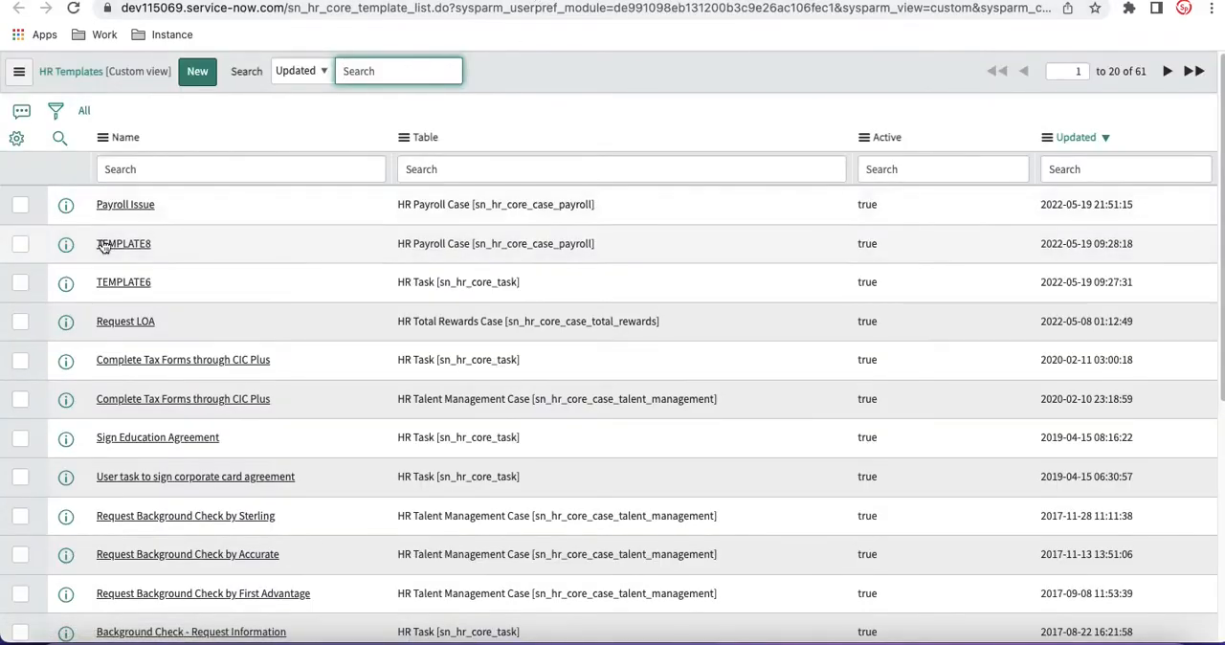
click(109, 210)
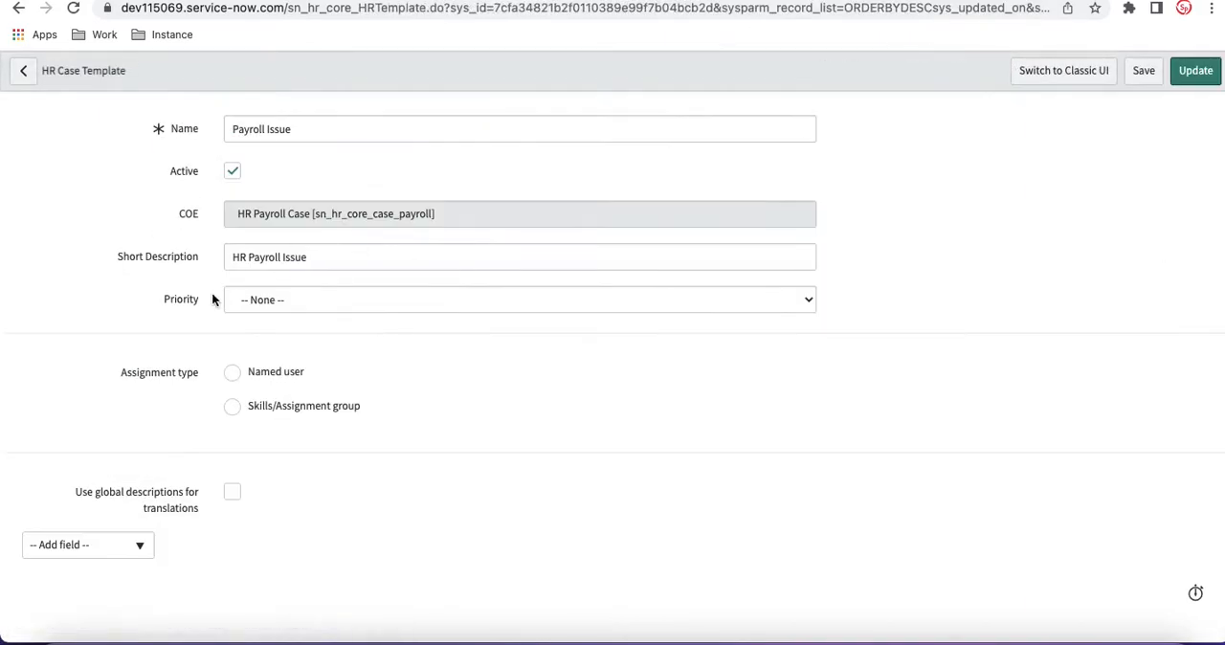
Step: Set the template's assignment type to Skills/Assignment group and add the HR Benefits skill
click(232, 407)
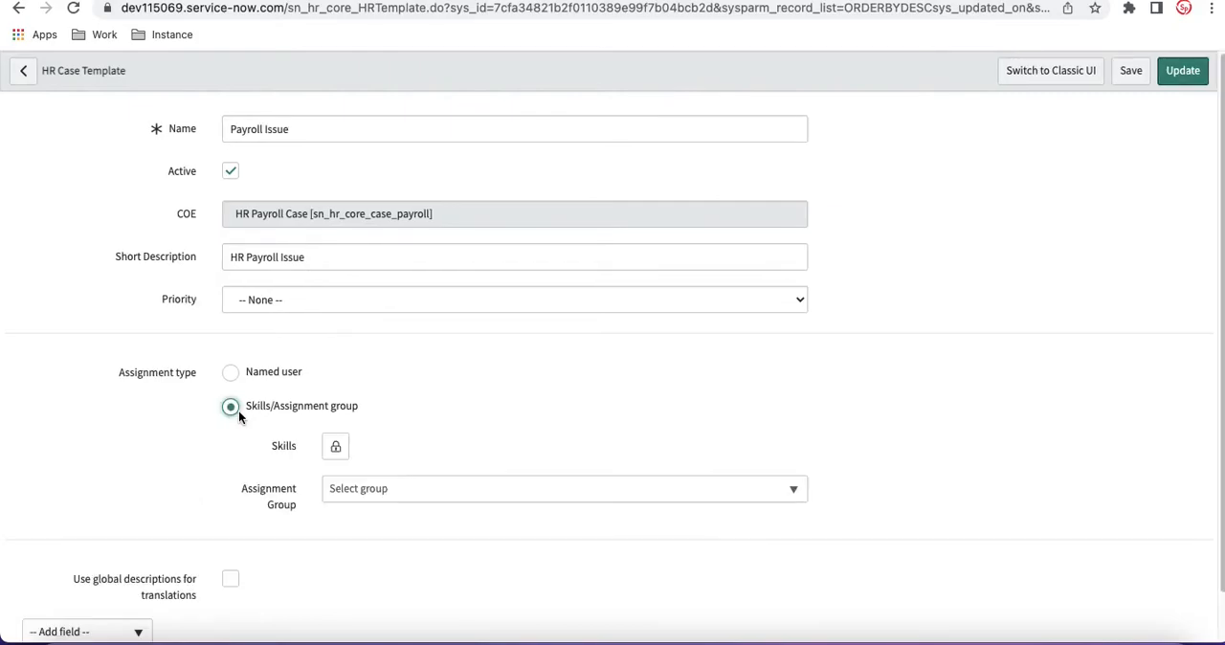
click(334, 443)
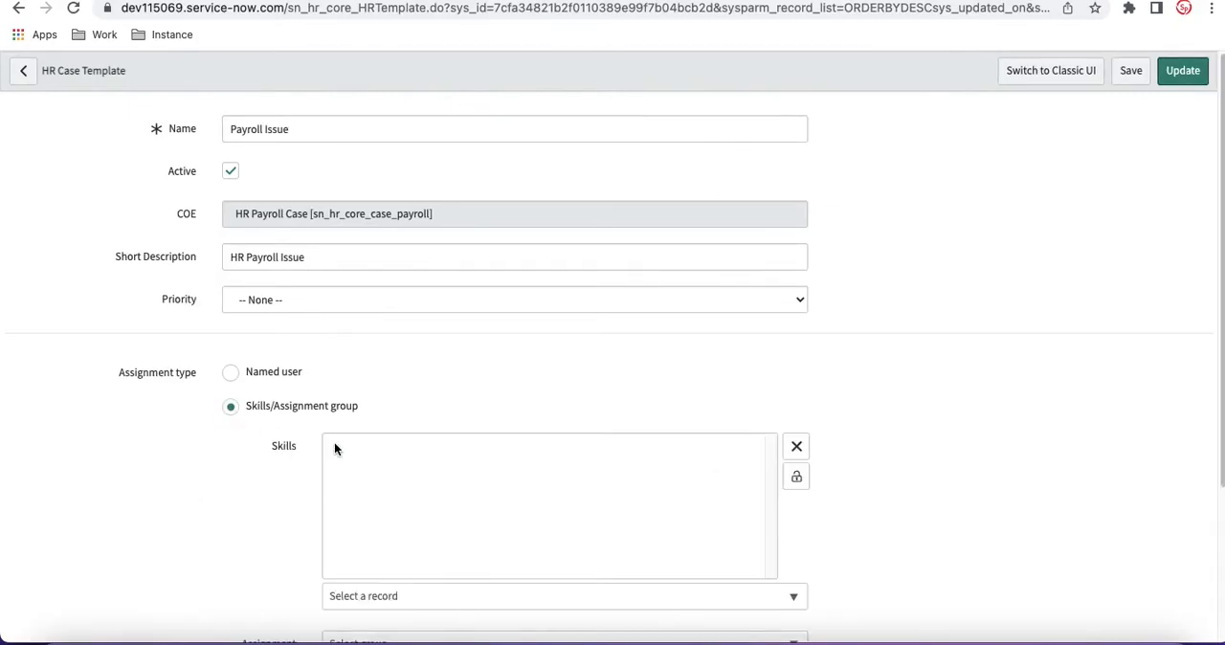
click(769, 605)
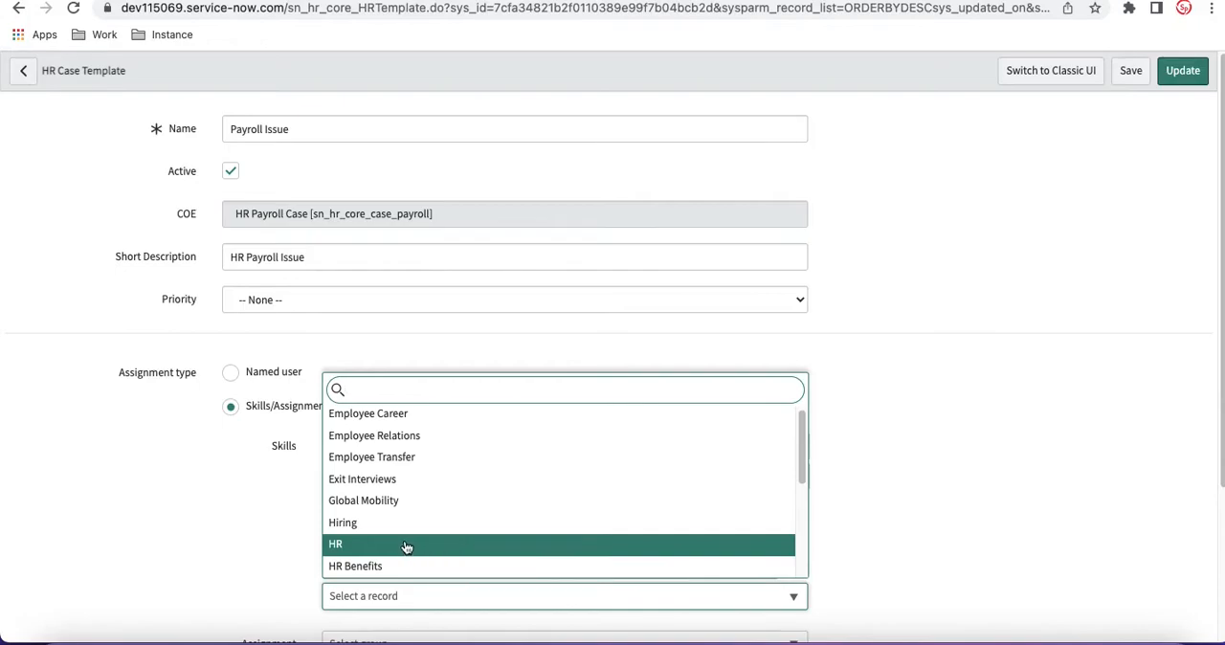
click(376, 566)
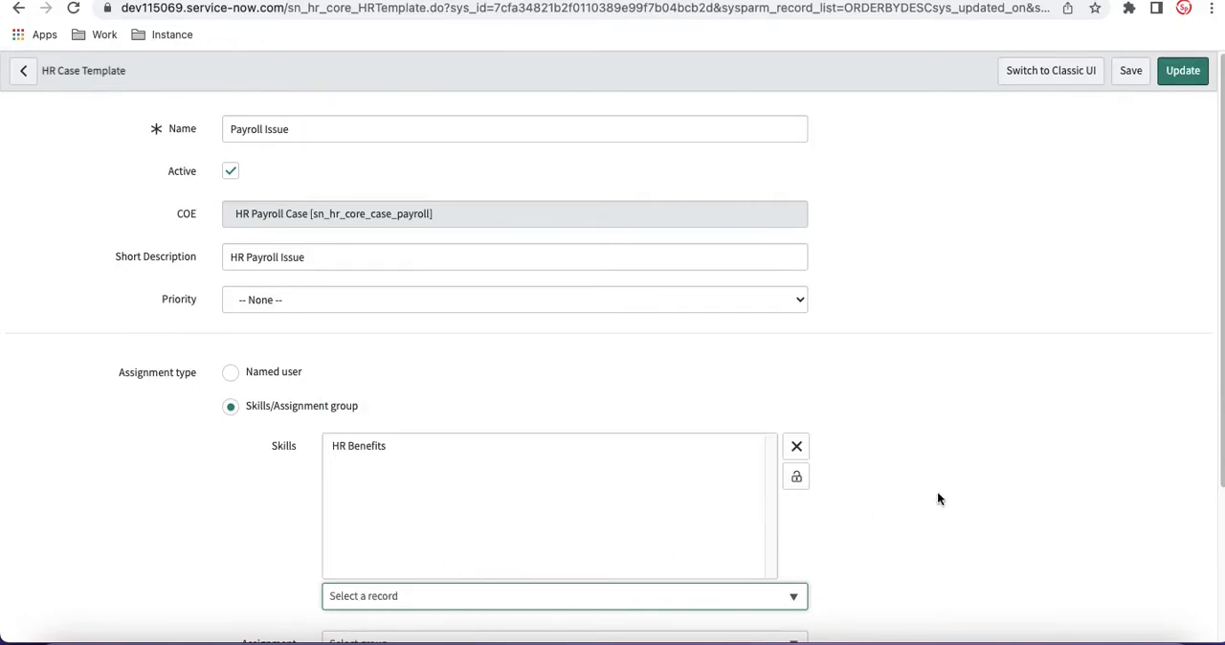
Step: Set the template's Assignment Group to HR Admin and update the template
scroll(919, 498, down, 3)
click(538, 440)
scroll(485, 396, down, 5)
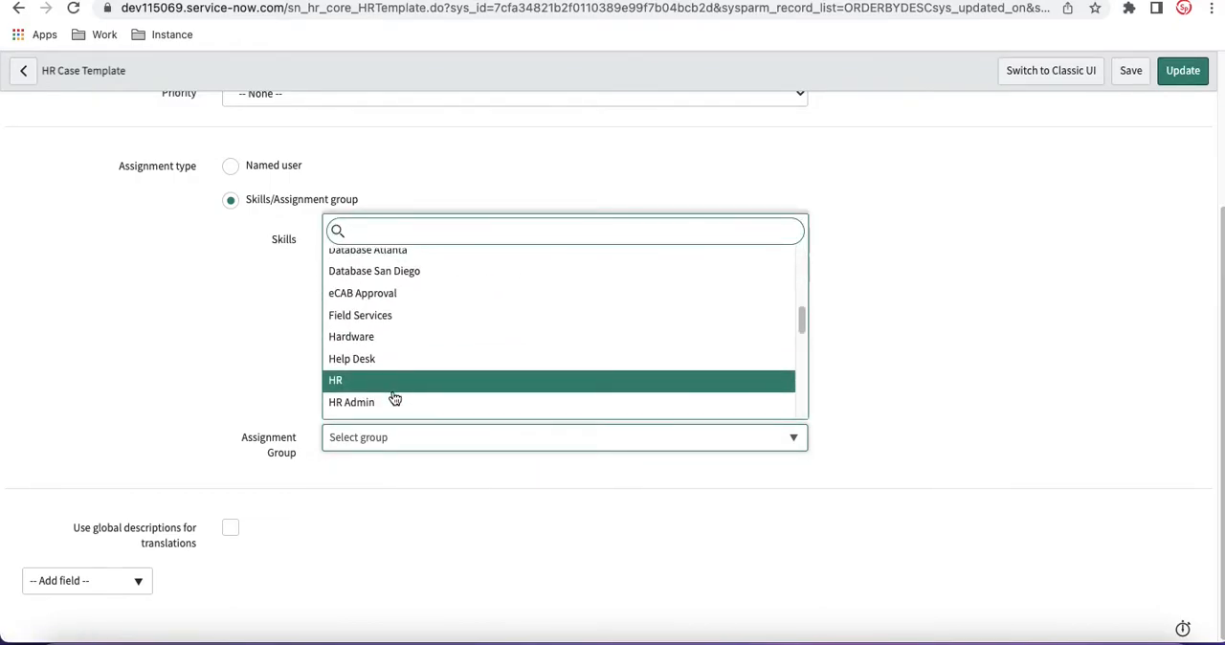
click(396, 402)
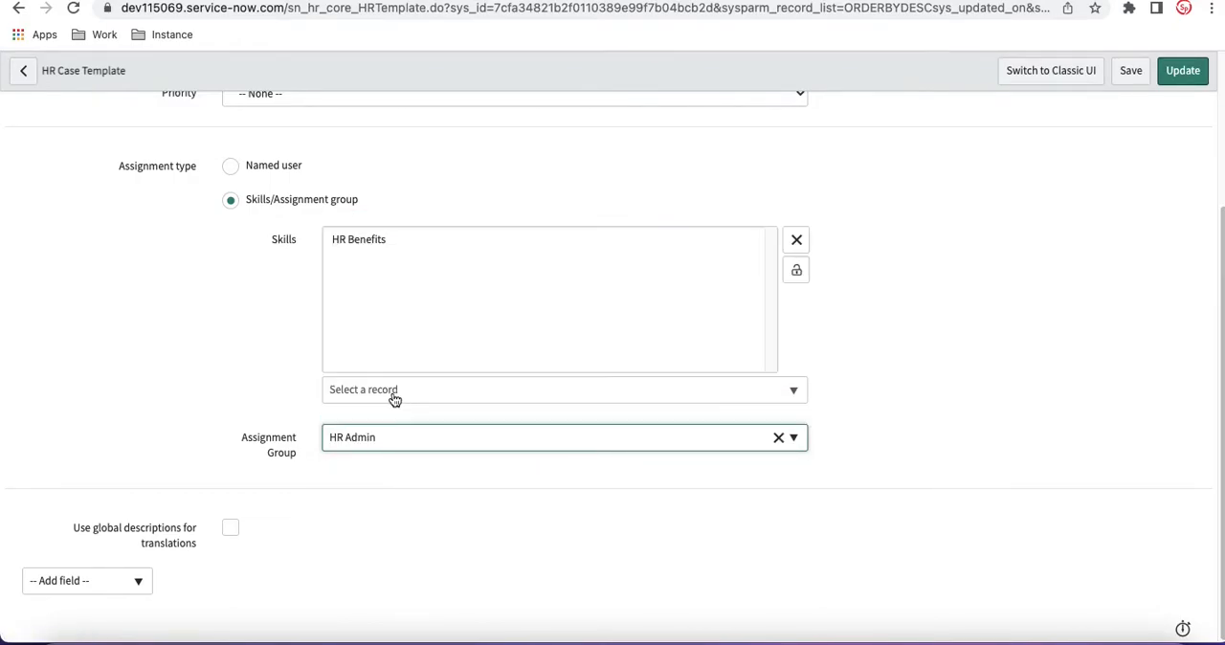
click(1184, 84)
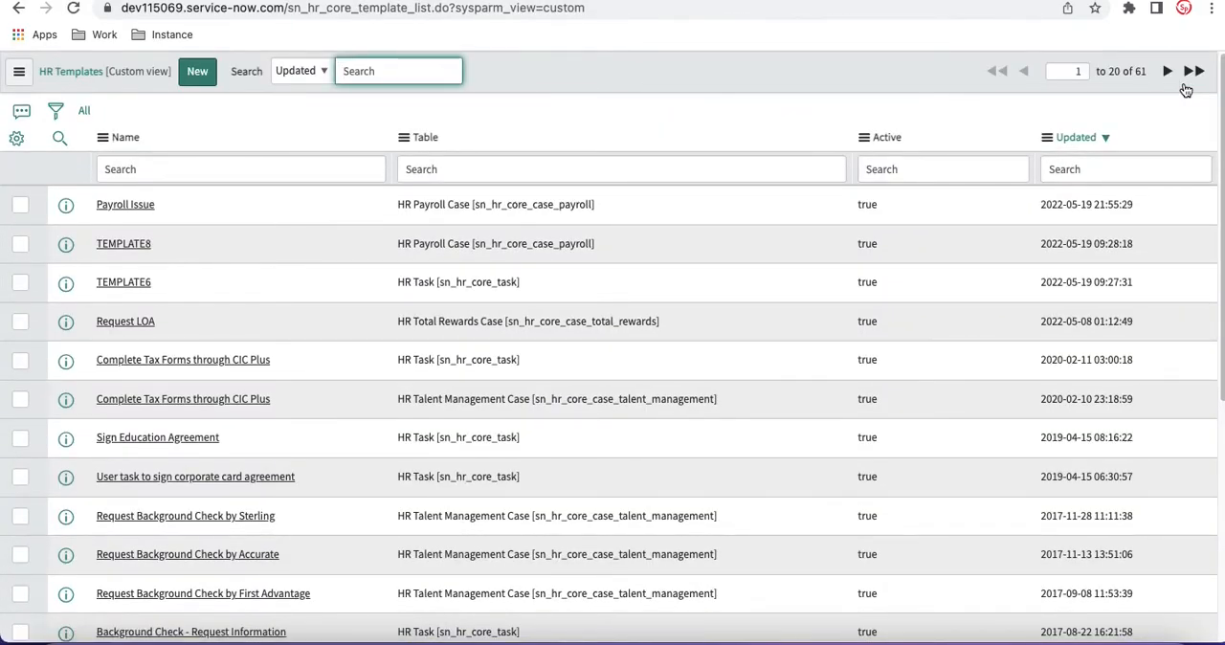
Step: Return to the Payroll Issue HR service page and open Create New Case under HR Case Management
click(446, 1)
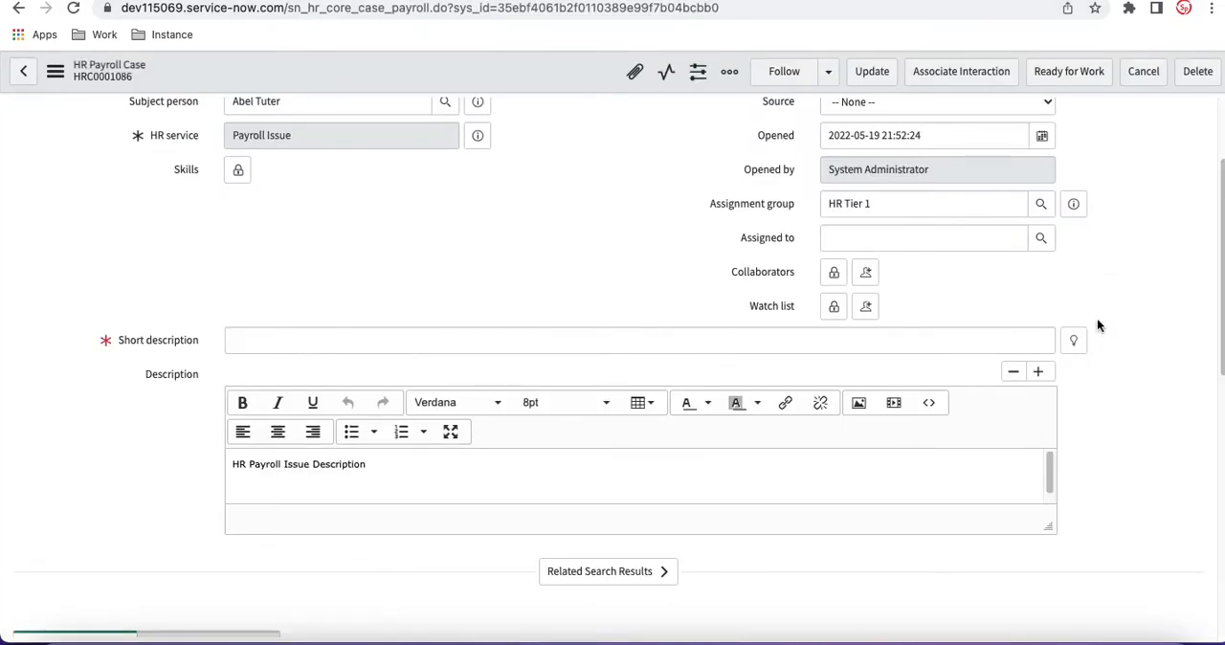
click(196, 1)
click(143, 116)
text(create)
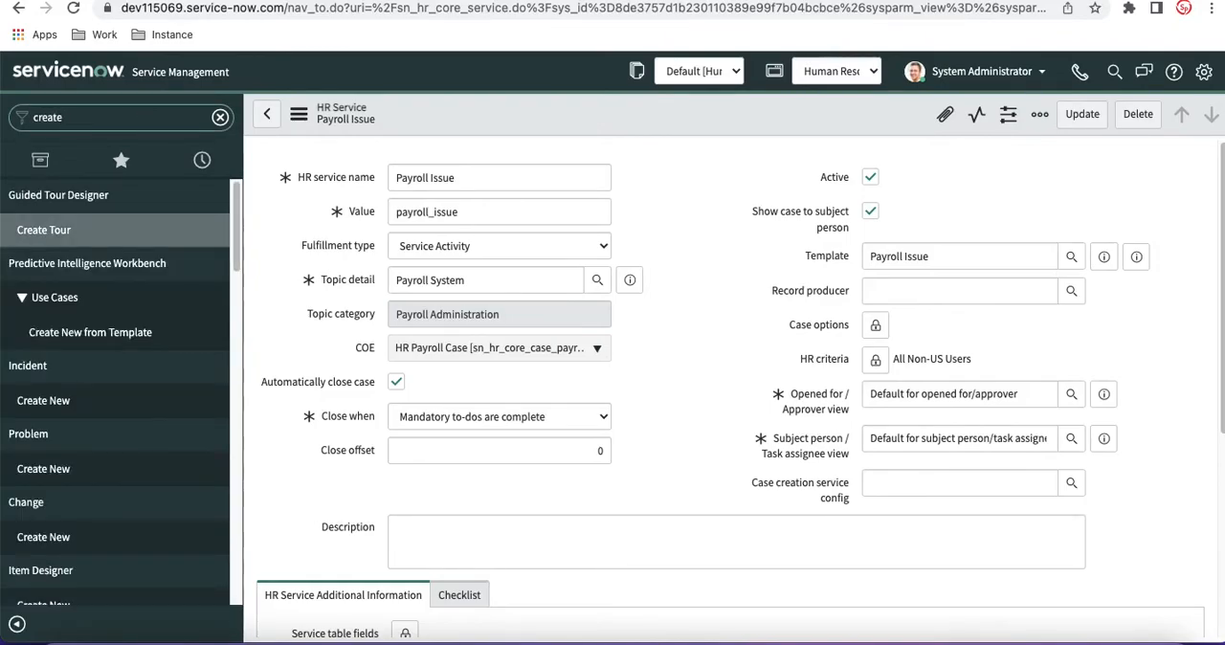
text( new ca)
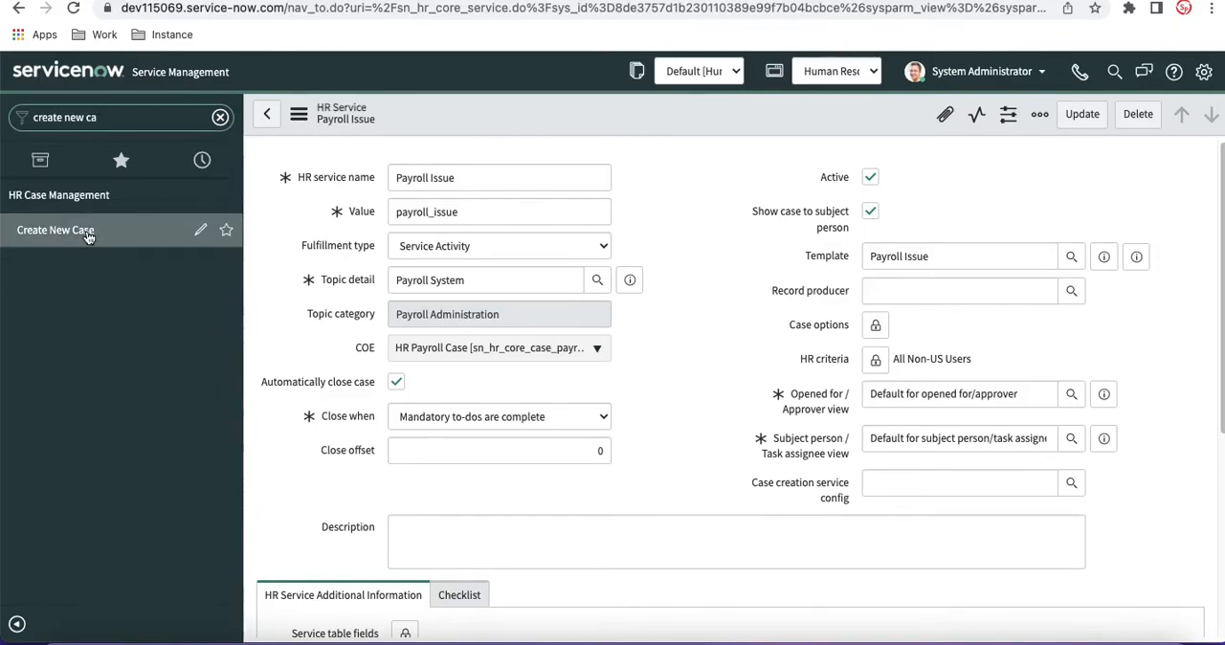
click(86, 238)
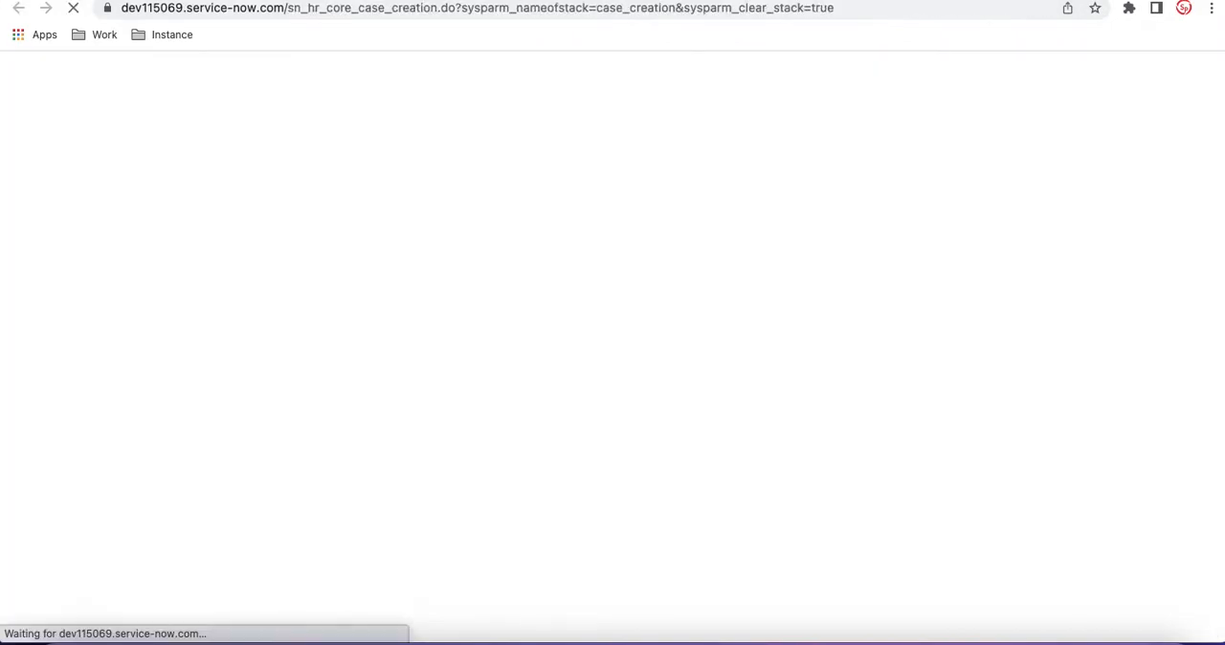
Step: Create a case for the chosen employee with Payroll Issue as the HR service and review the fields filled from the template
click(620, 155)
text(abel)
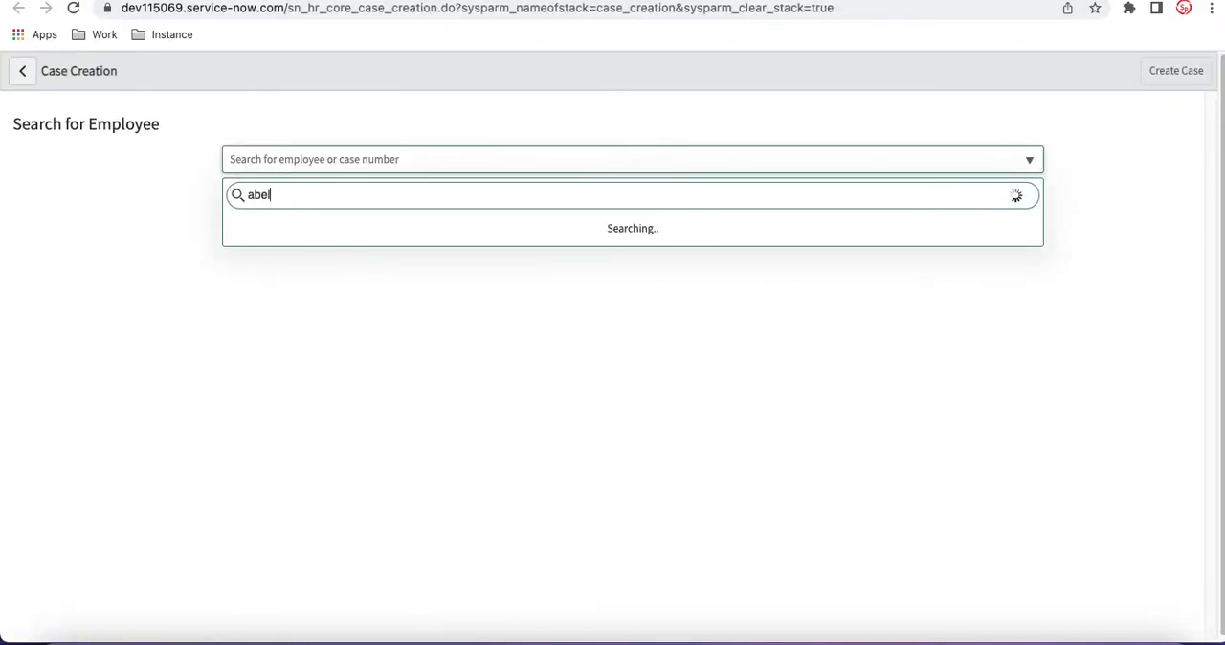
click(346, 241)
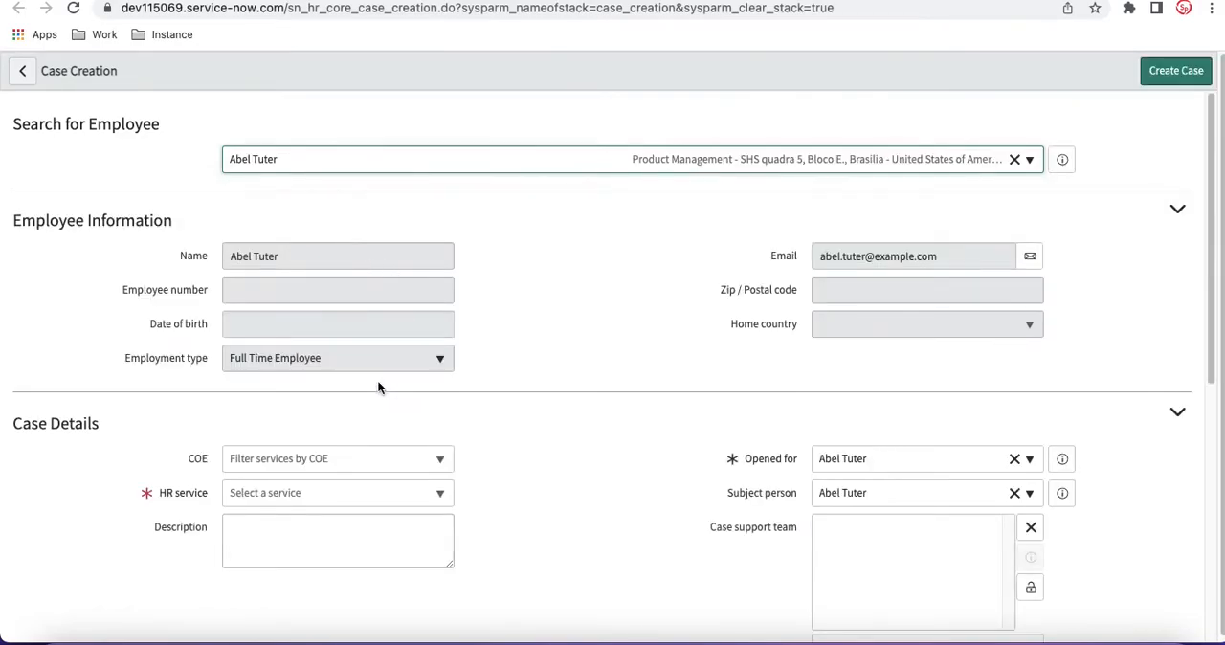
click(370, 498)
text(payro)
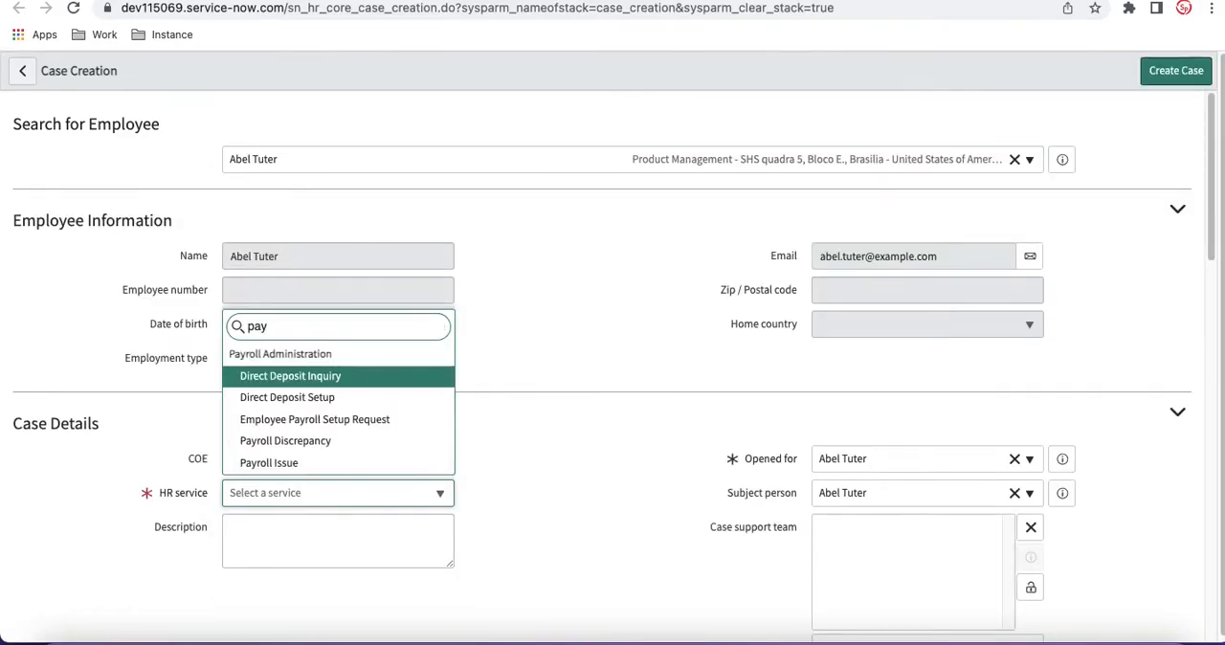
click(386, 463)
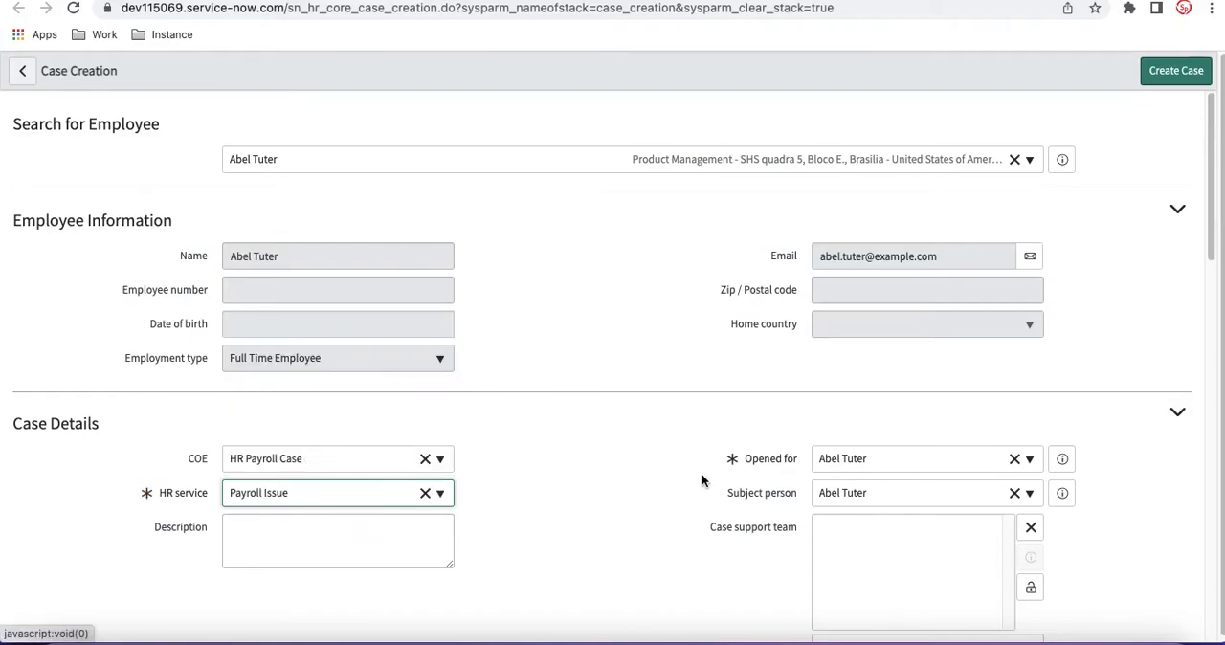
scroll(687, 479, down, 3)
click(1176, 73)
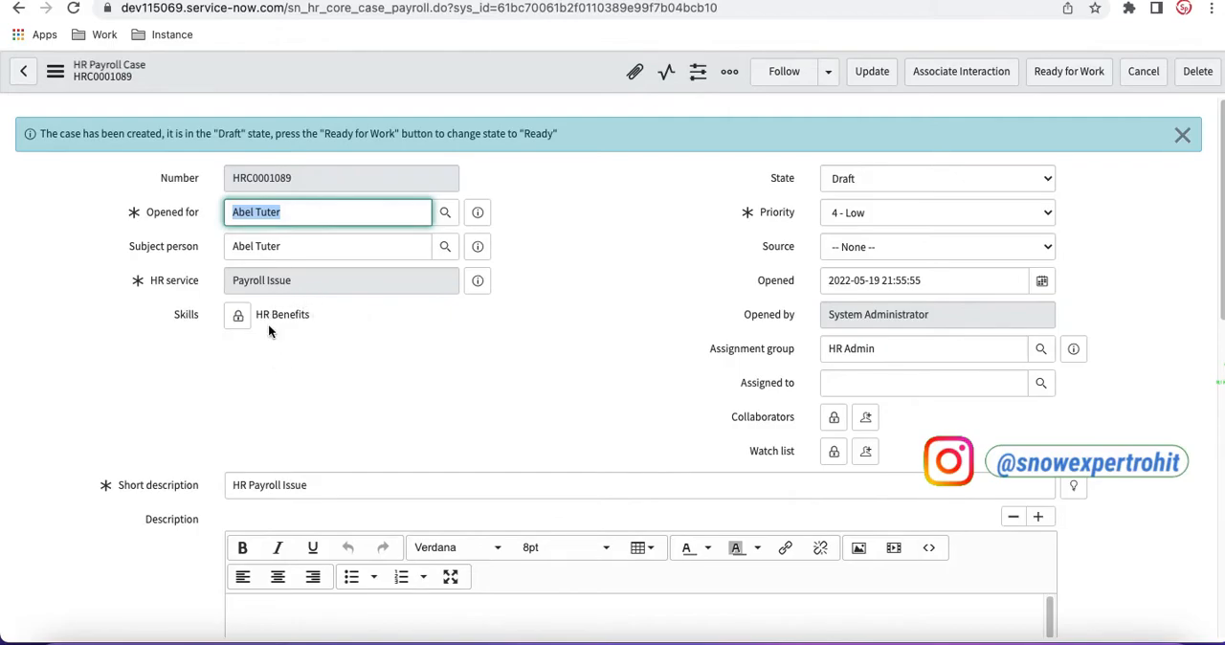
scroll(387, 353, down, 2)
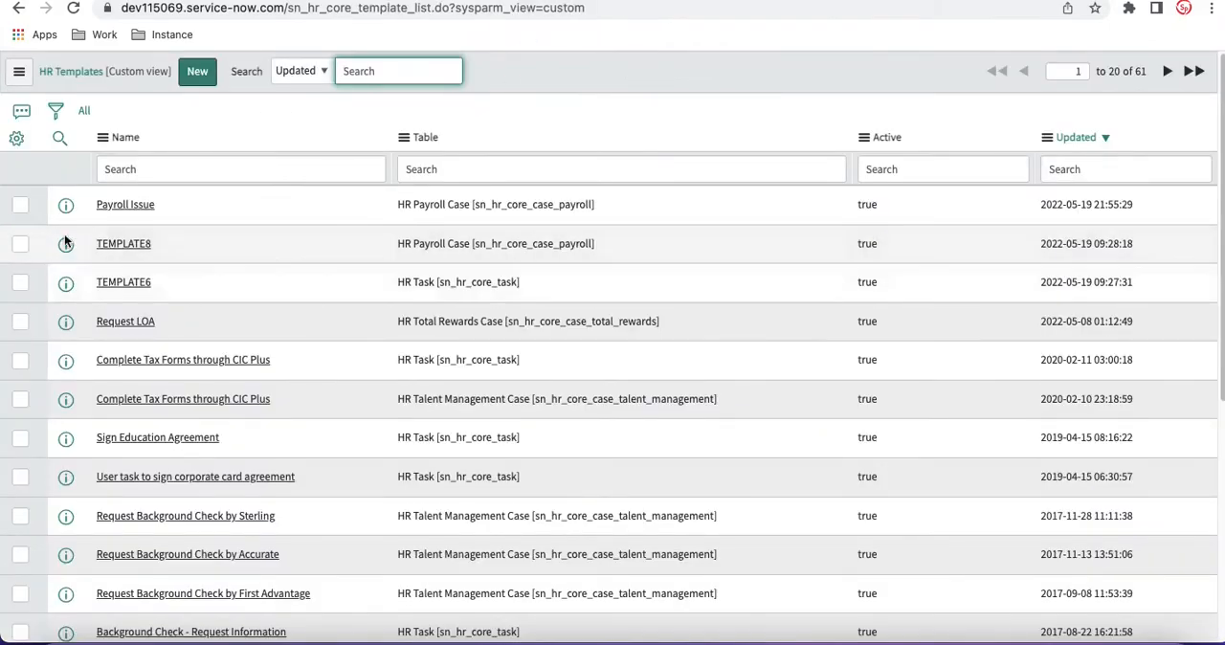
Step: Reopen the Payroll Issue template and open the list of fields that can be added to it
click(137, 204)
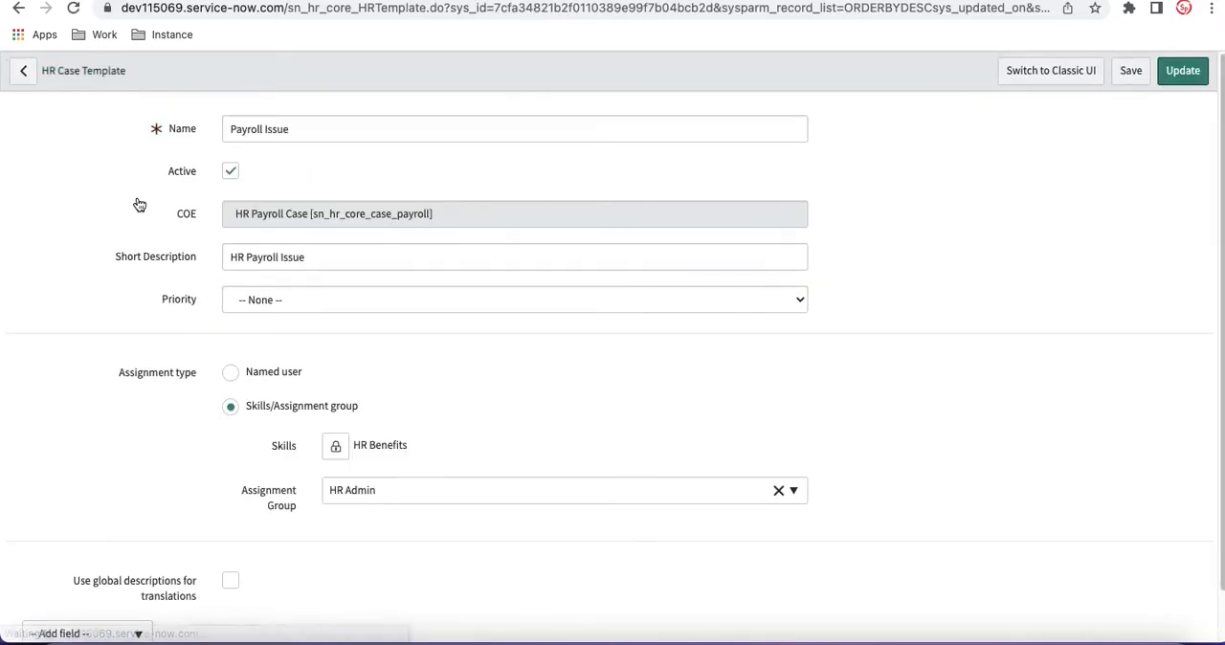
scroll(168, 324, down, 1)
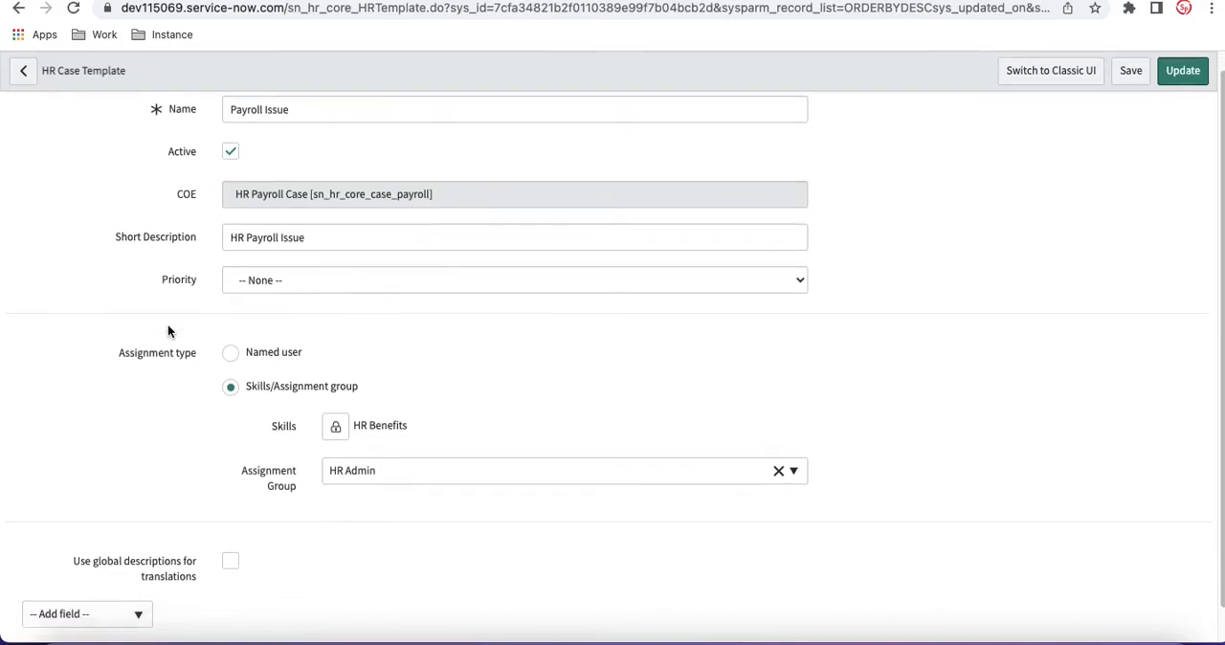
mouse_move(113, 527)
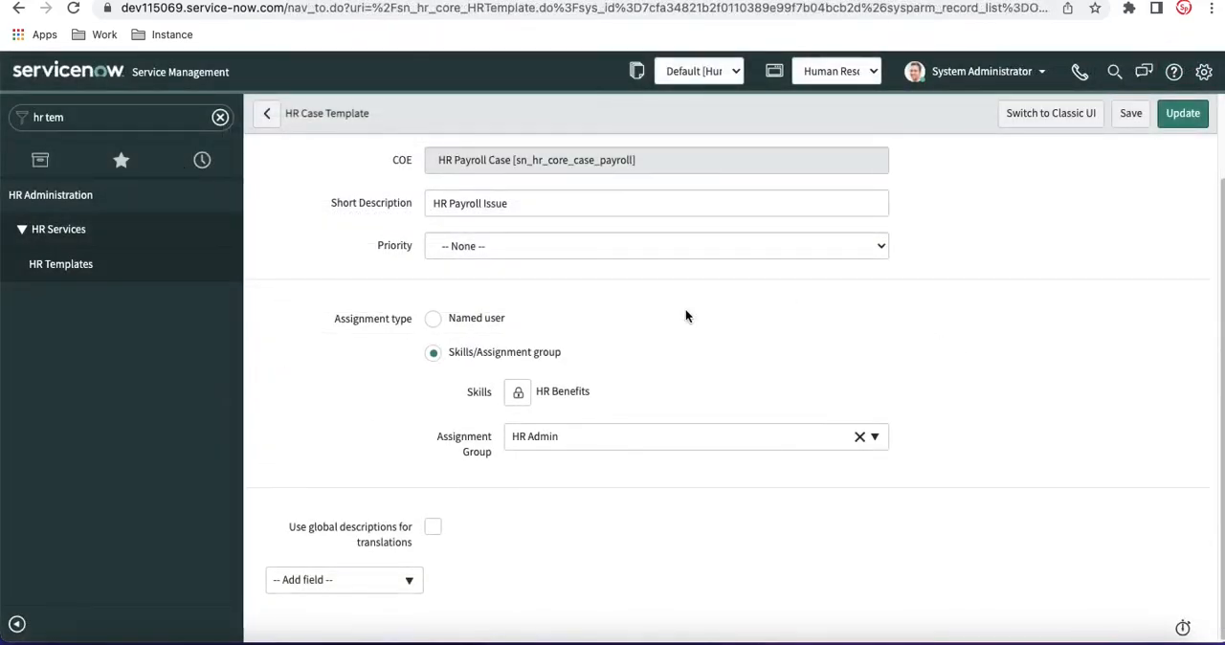
click(310, 583)
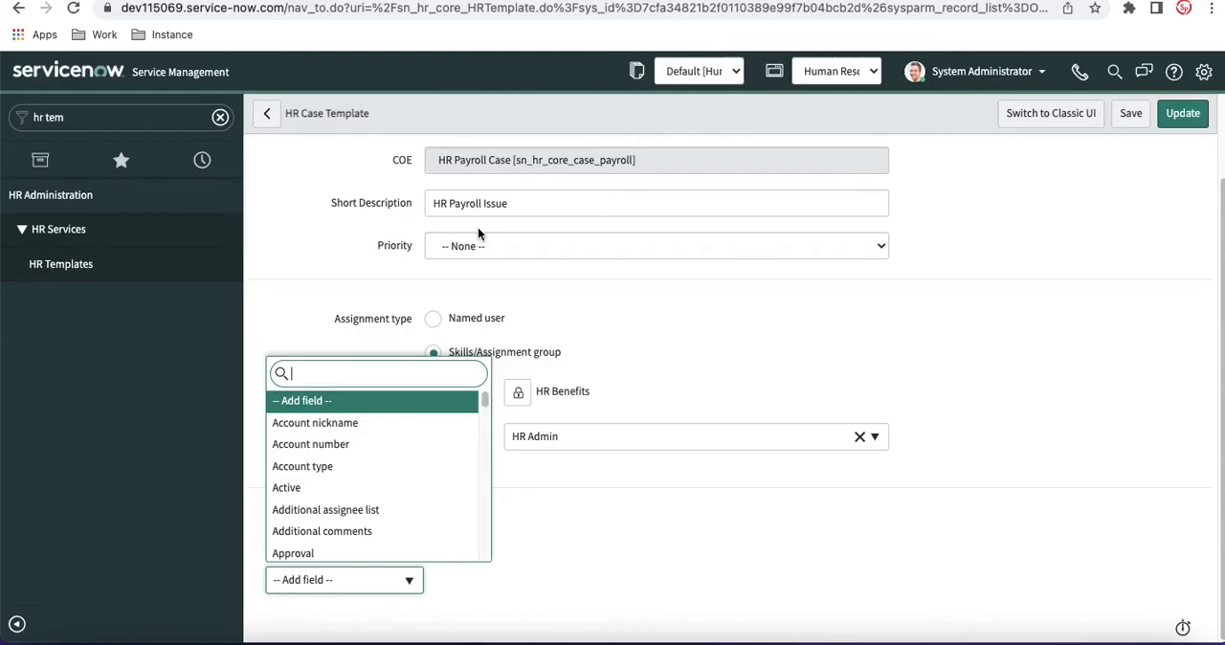
Step: Browse the fields available to add to the Payroll Issue template, then close the list without adding one
click(474, 166)
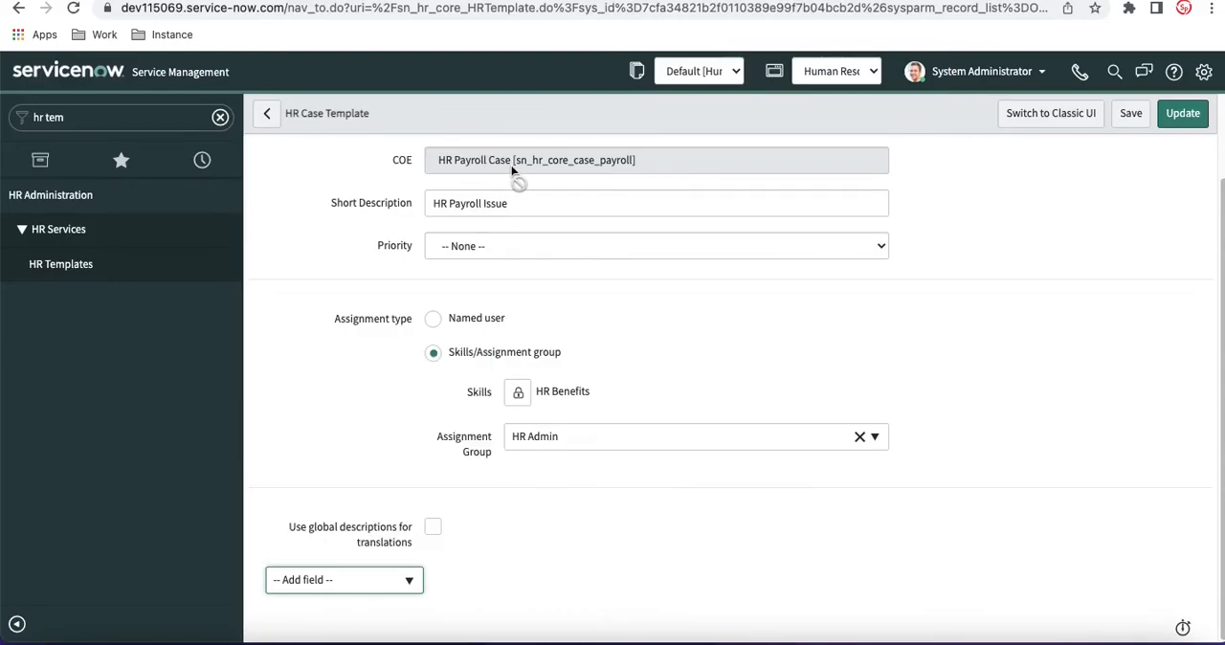
click(323, 578)
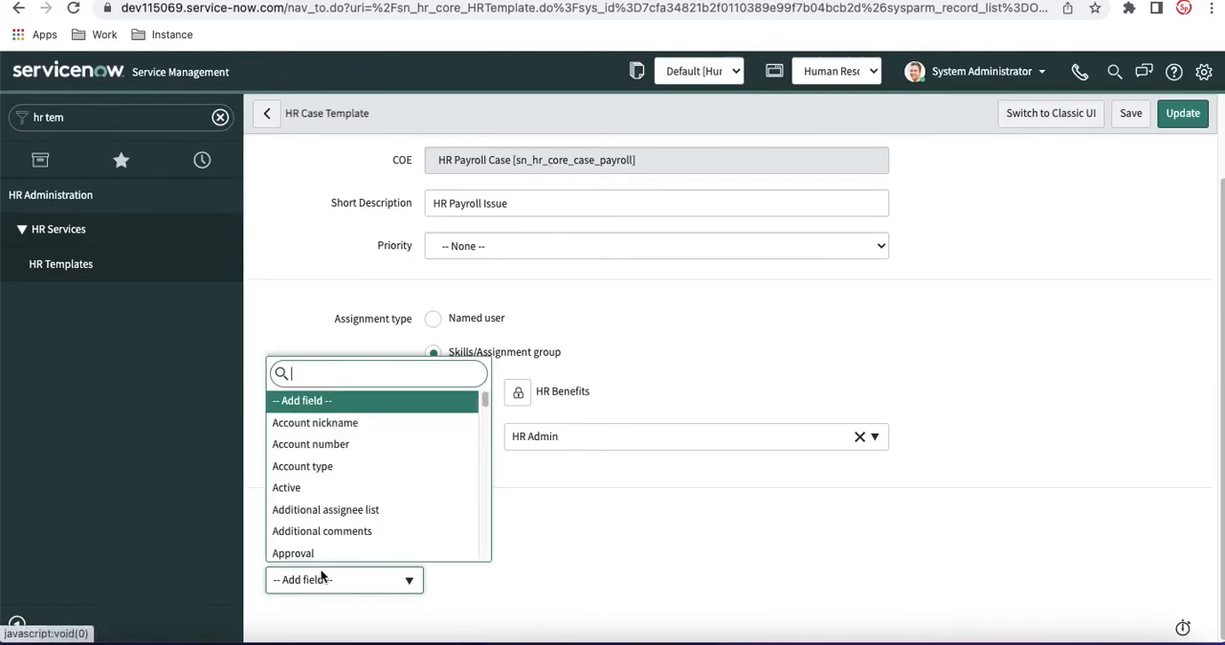
scroll(333, 508, down, 1)
scroll(333, 509, down, 3)
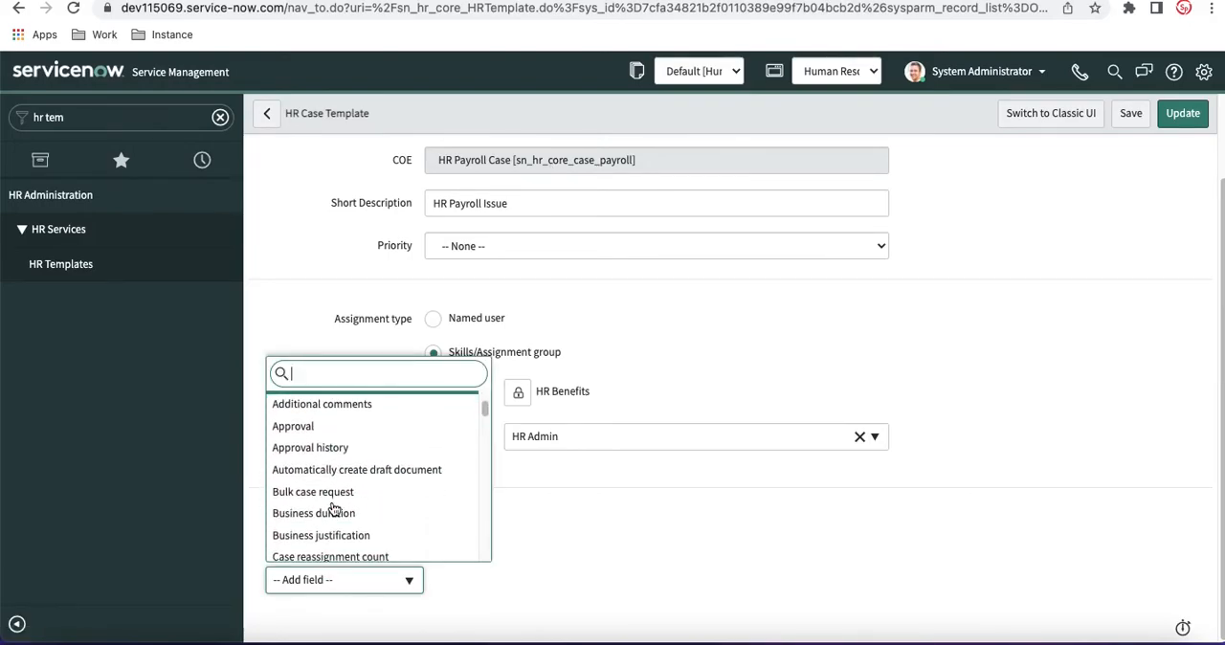
click(808, 359)
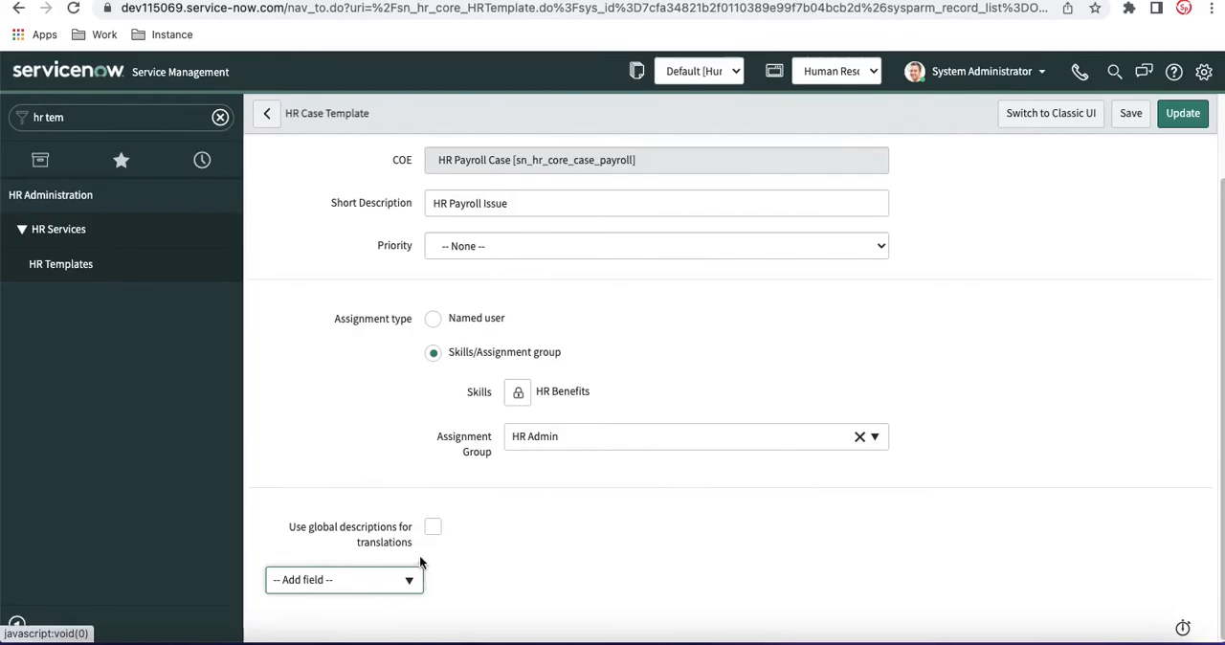
Step: Enable the use of global descriptions for translations on the template and check its global short description and global description
mouse_move(298, 526)
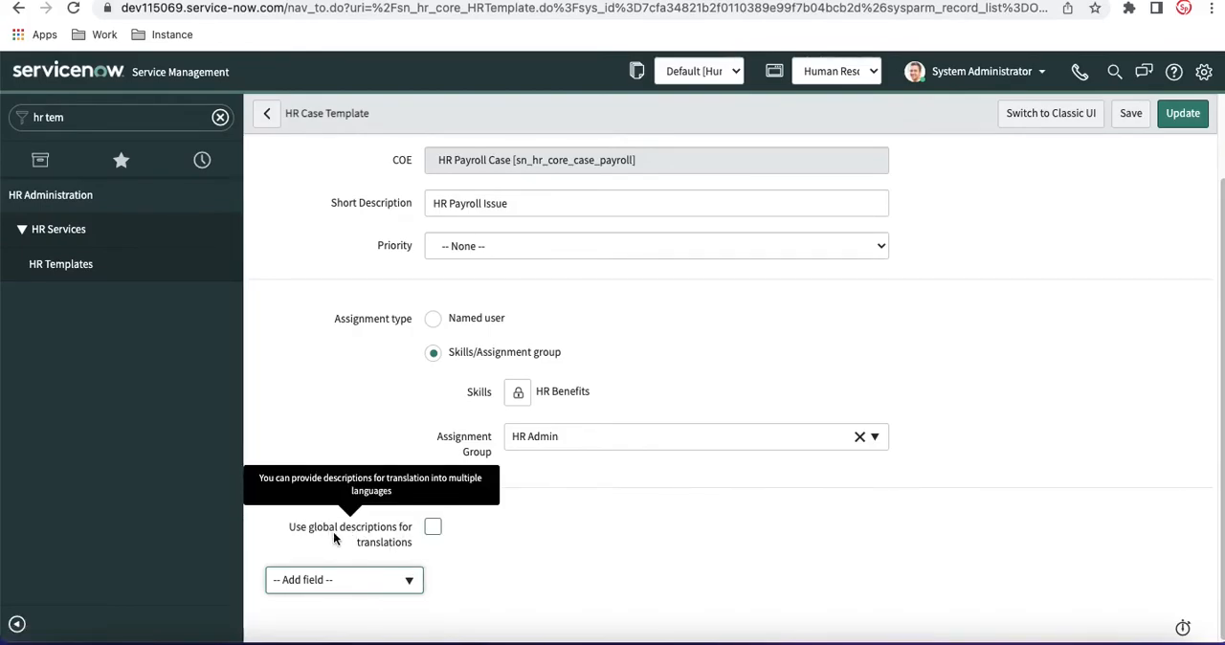
click(433, 532)
click(433, 529)
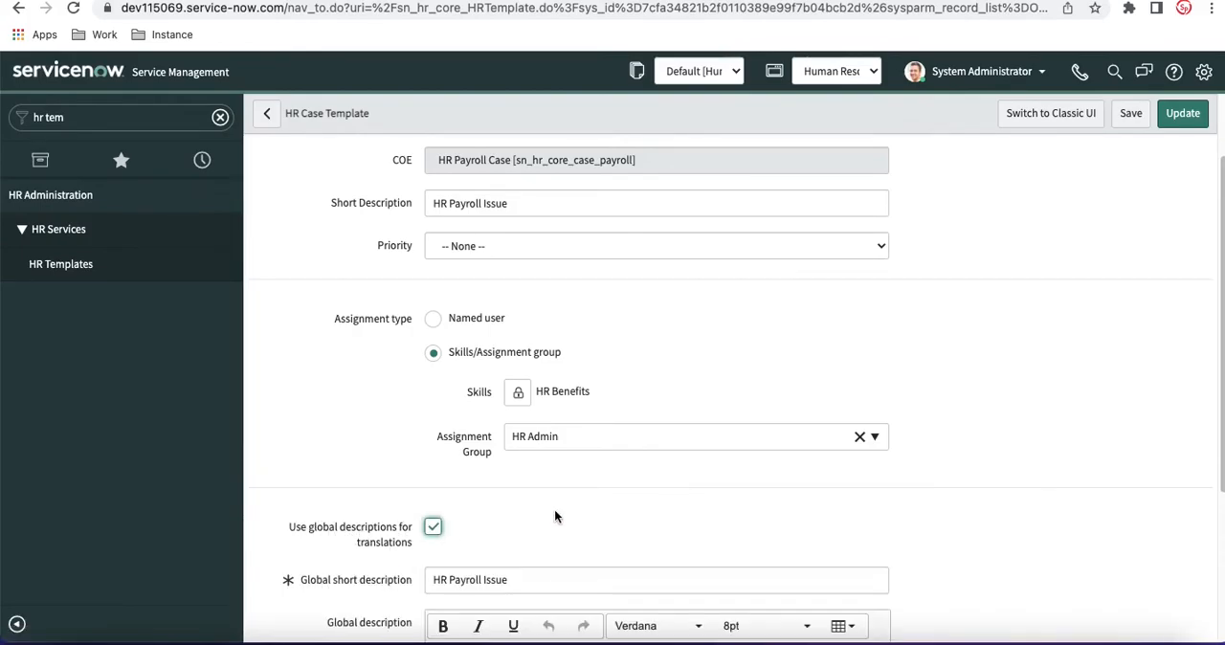
scroll(555, 515, down, 3)
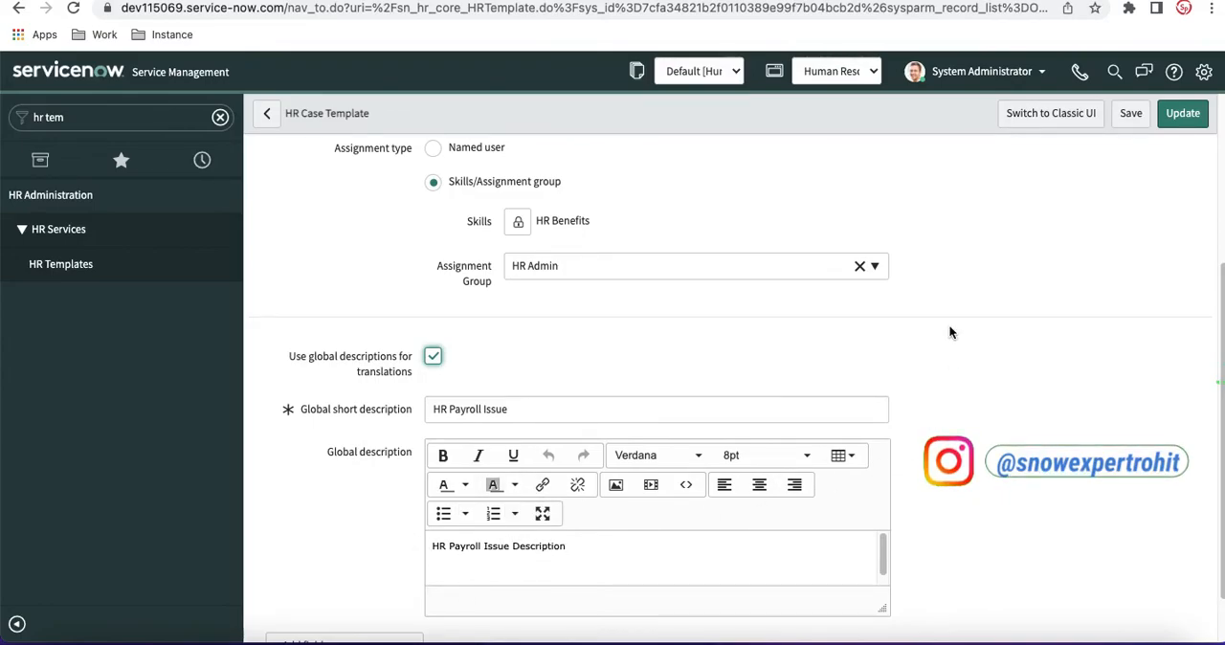
scroll(950, 333, down, 1)
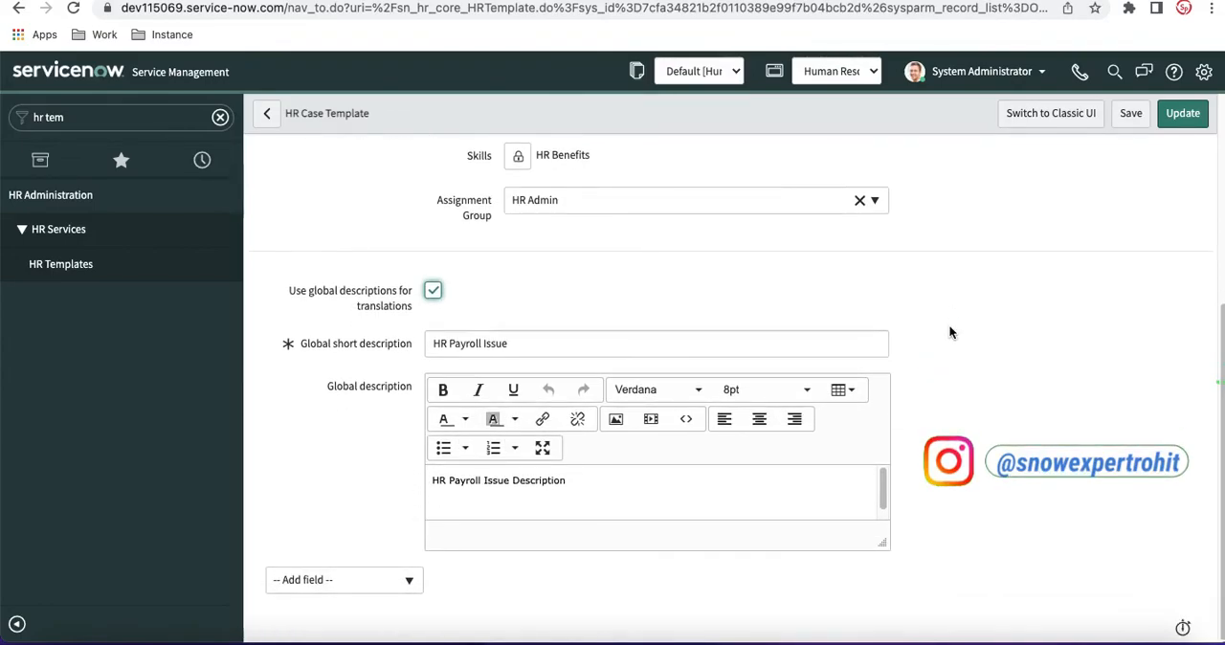
Step: Review the completed Payroll Issue template from its name to its global descriptions, including the choices for additional fields
scroll(951, 332, up, 4)
scroll(951, 332, up, 1)
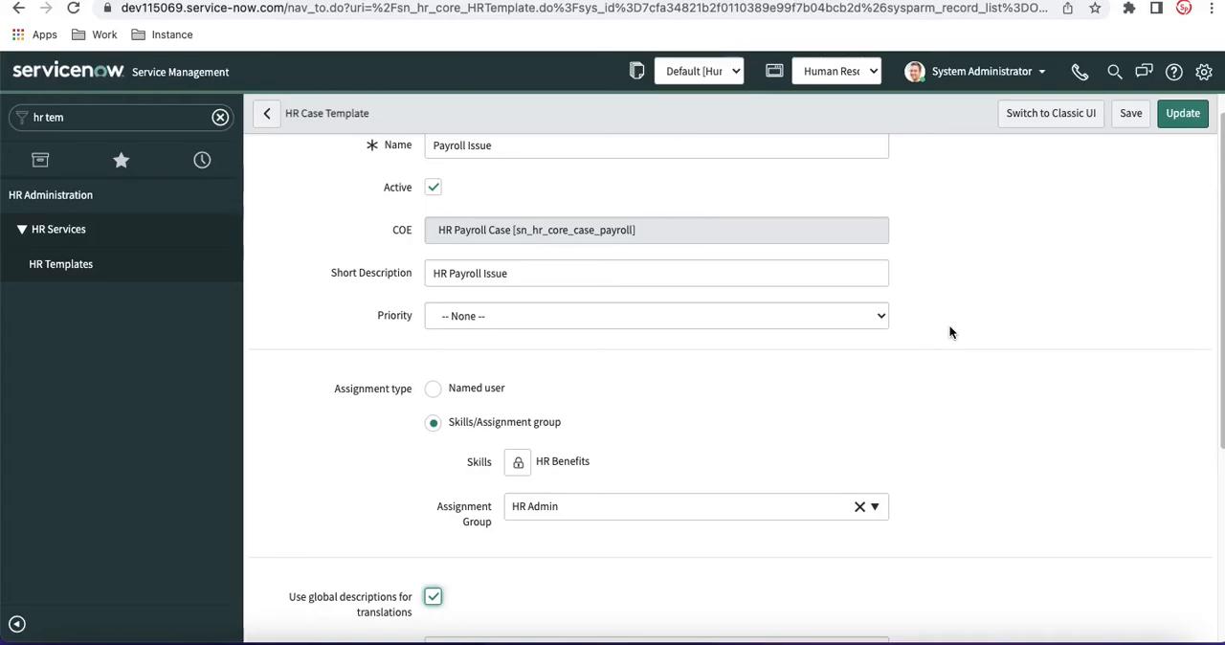
scroll(950, 333, down, 4)
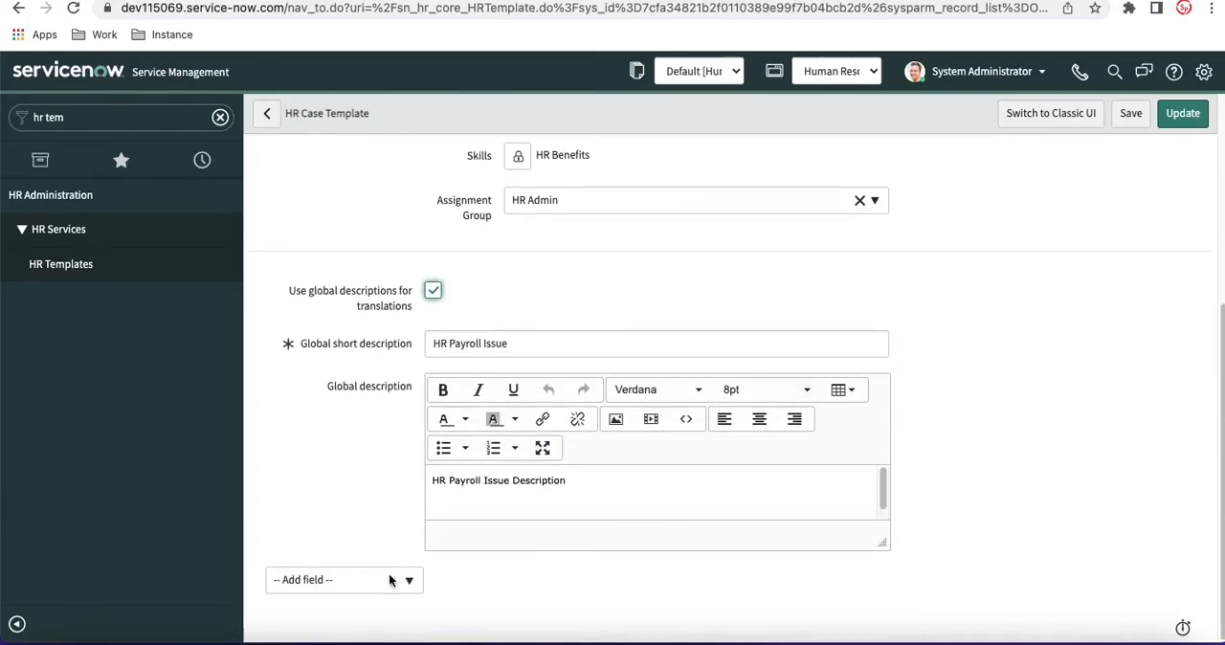
click(362, 581)
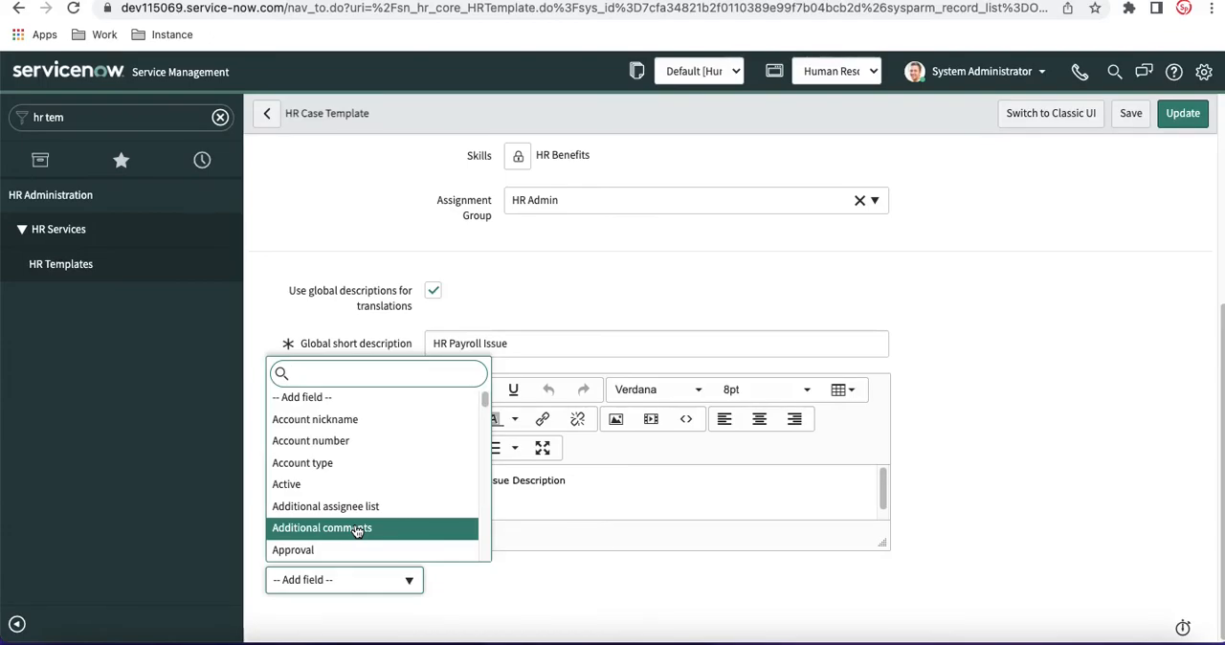
click(1020, 379)
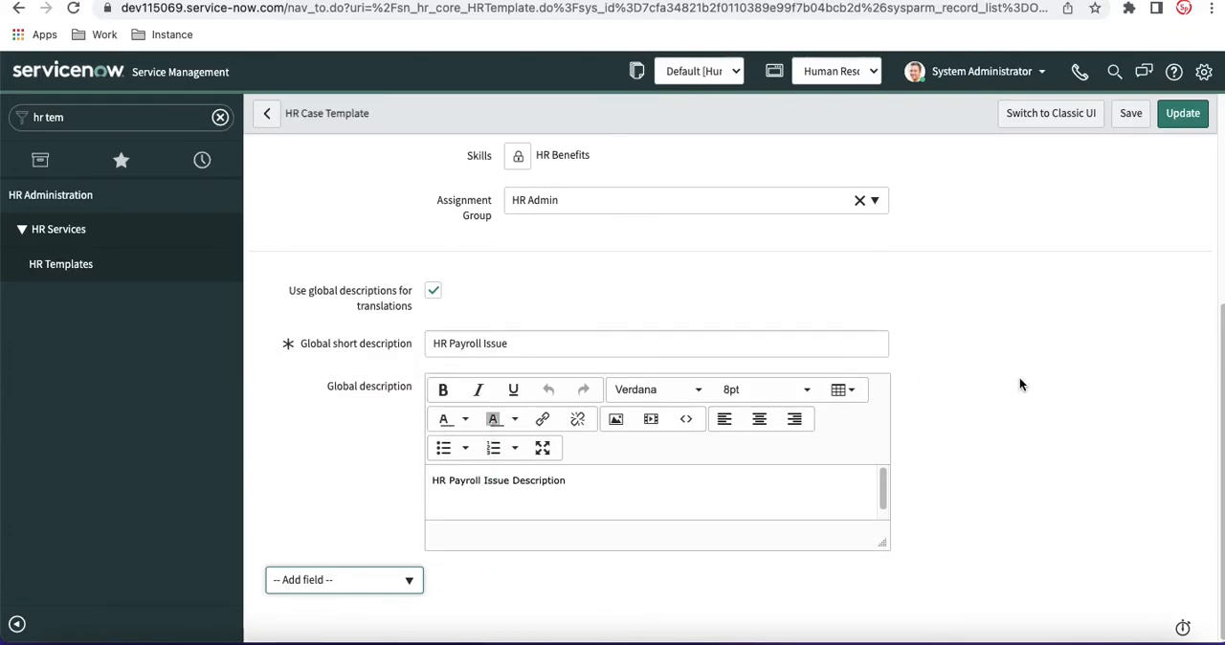
scroll(1020, 379, up, 3)
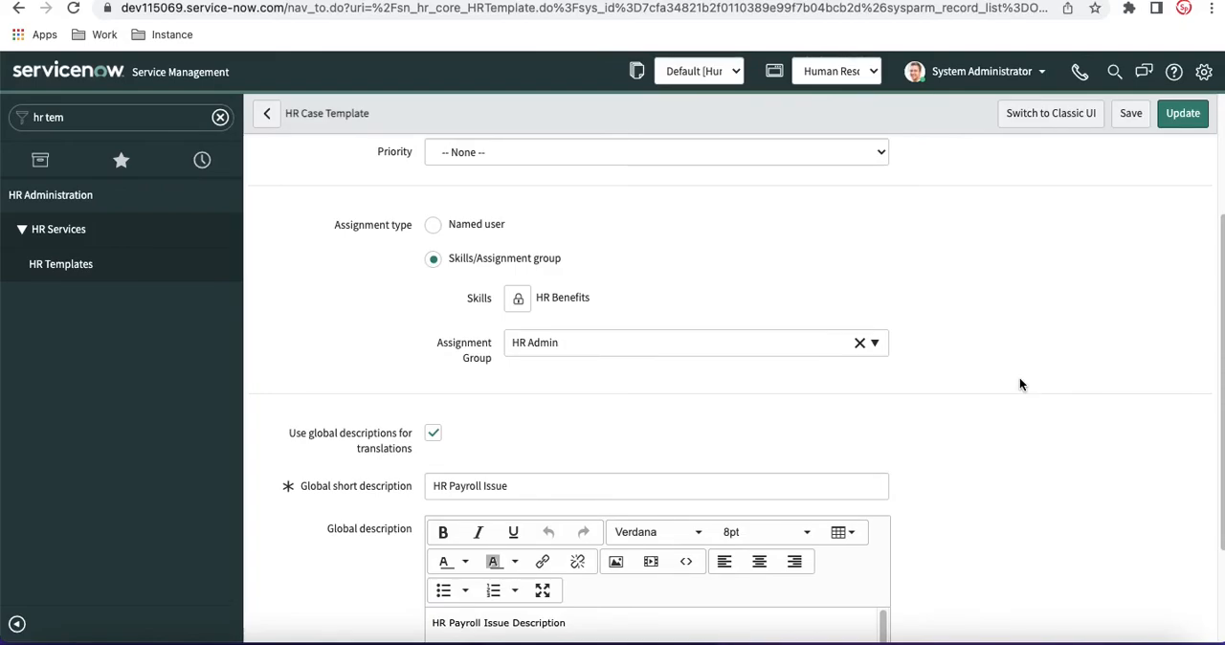
scroll(1019, 384, up, 4)
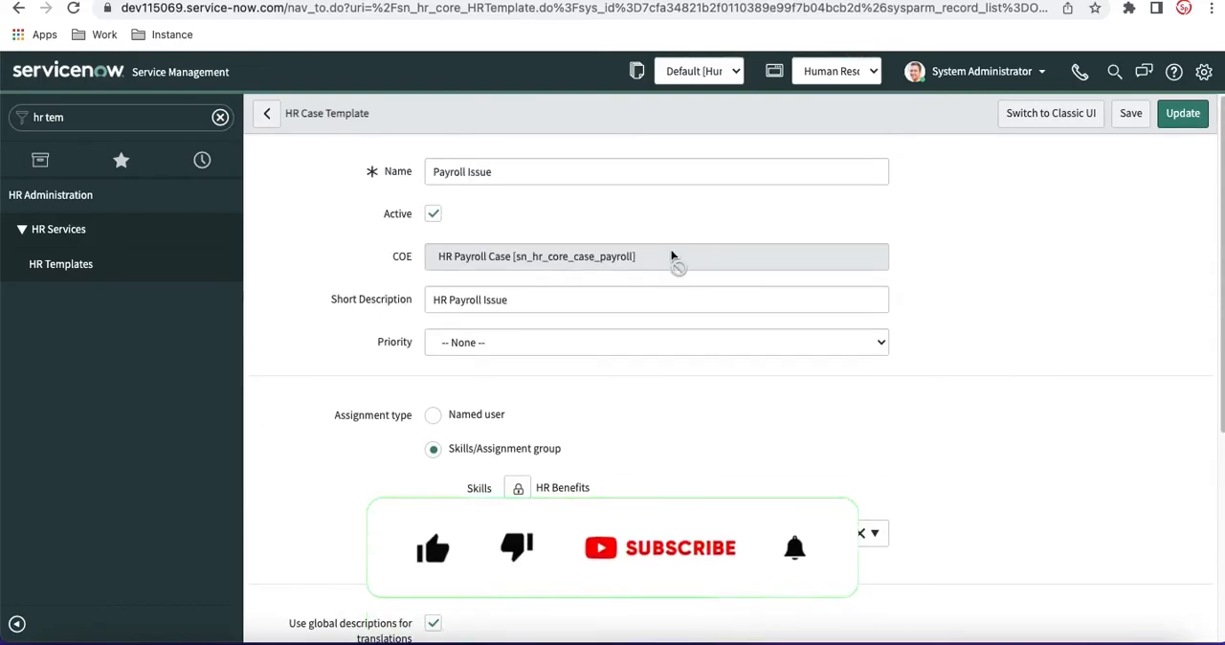